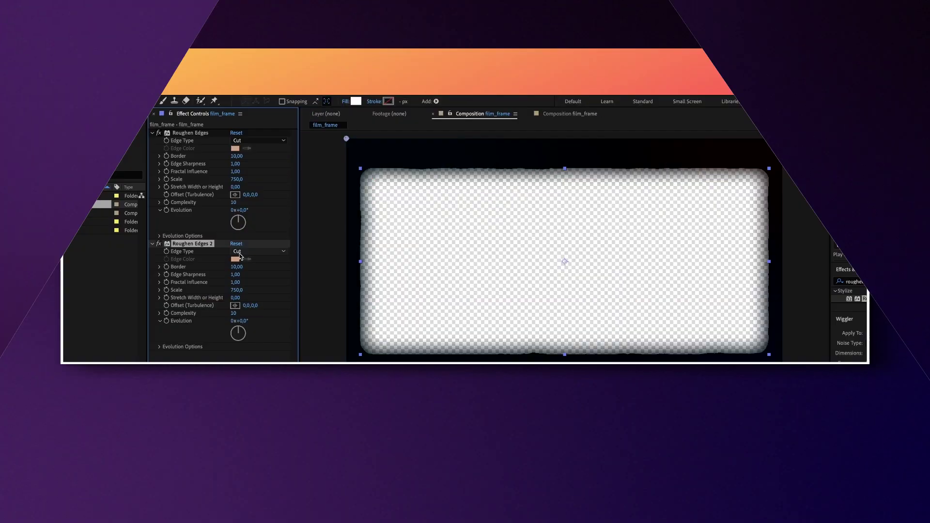
# Set the Border value of Roughen Edges 2 to 5
pyautogui.click(239, 252)
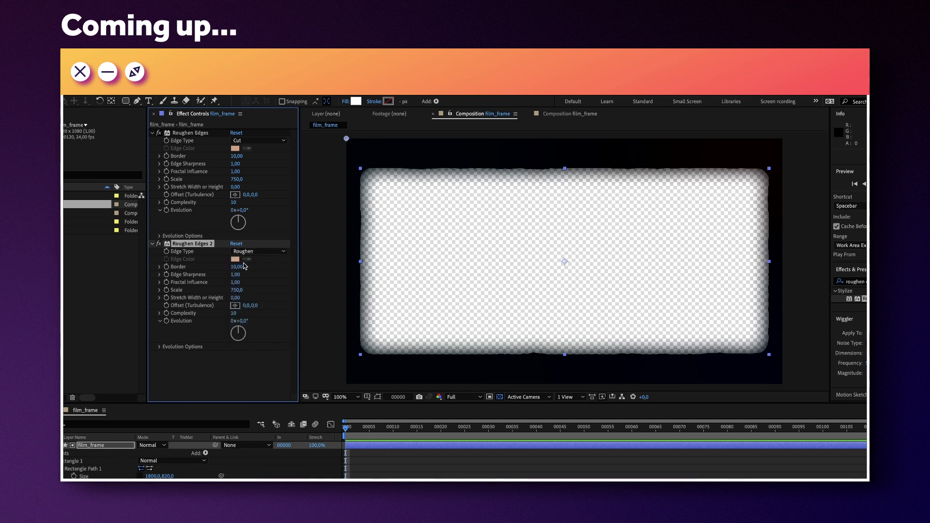
pyautogui.click(245, 266)
pyautogui.write('5')
pyautogui.press('Return')
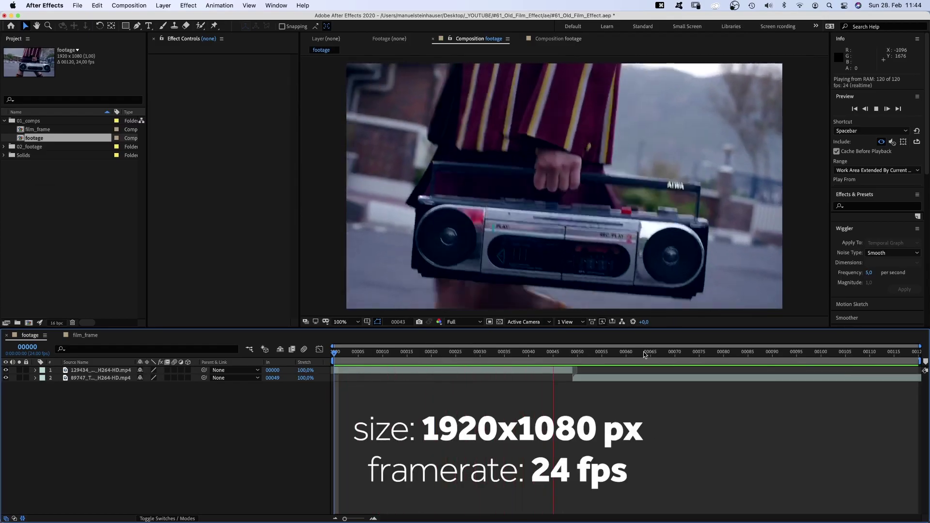
# Stop the preview, open the film_frame comp at frame 38 and select the Rectangle Tool
pyautogui.press('space')
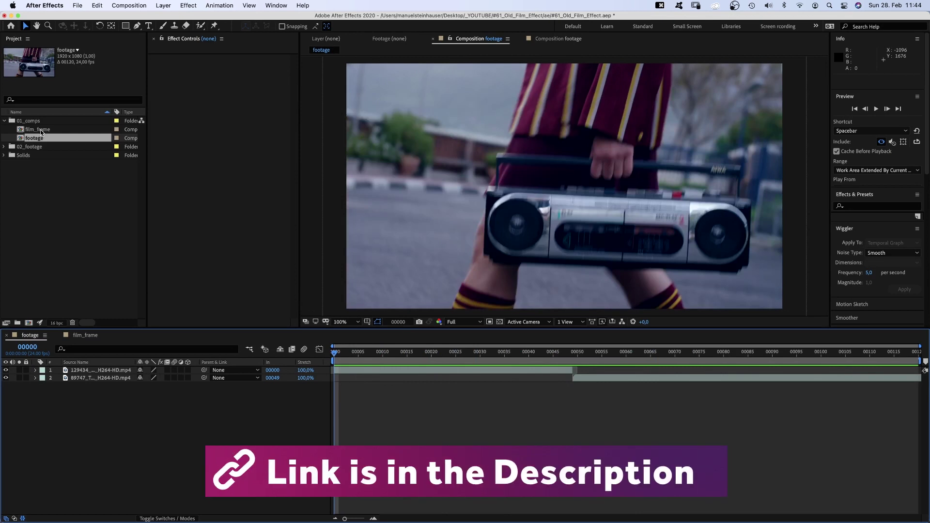
pyautogui.doubleClick(41, 132)
pyautogui.moveTo(361, 355); pyautogui.dragTo(345, 398)
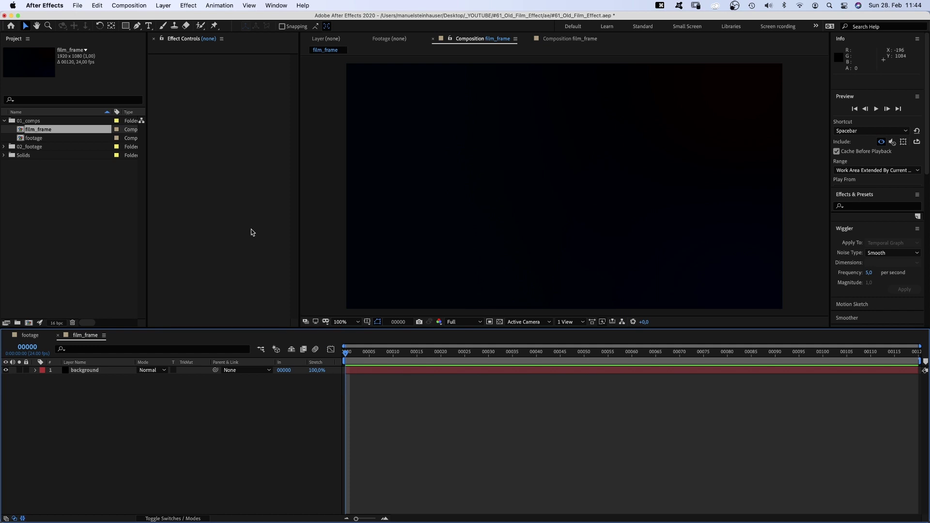
pyautogui.moveTo(124, 27); pyautogui.dragTo(135, 37)
# Create a full-frame white rectangle shape layer and size its path to 1800×820
pyautogui.doubleClick(126, 27)
pyautogui.press('v')
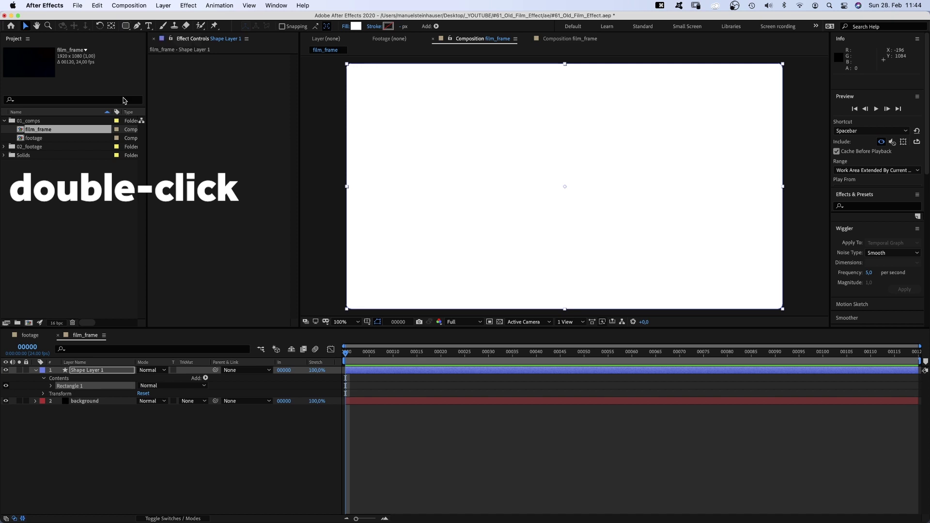
pyautogui.click(51, 387)
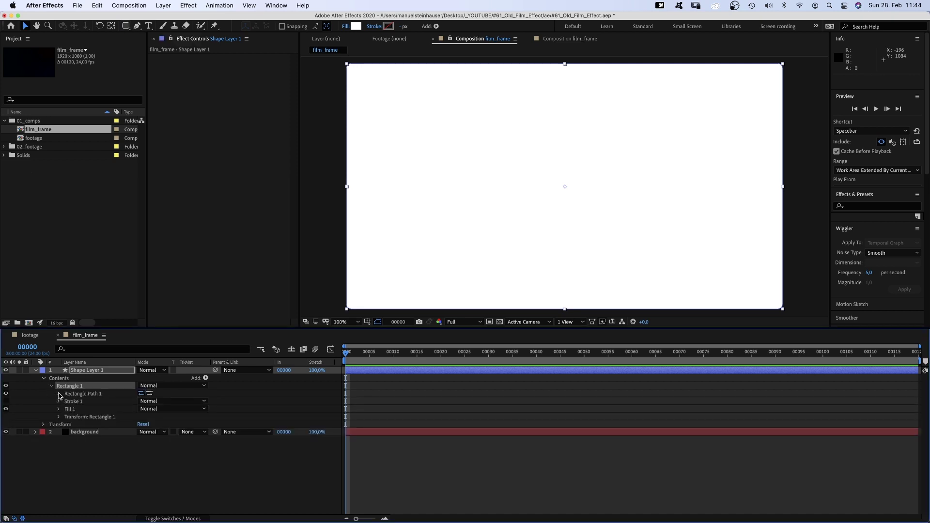
pyautogui.click(59, 394)
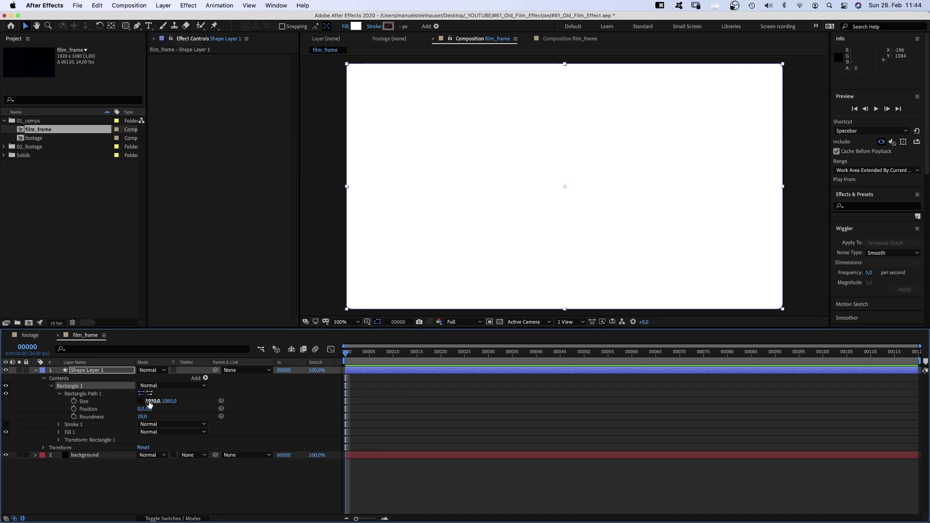
pyautogui.write('1800')
pyautogui.press('Tab')
pyautogui.write('820')
pyautogui.press('Return')
# Set the rectangle roundness to 55 and rename the layer film_frame
pyautogui.click(143, 416)
pyautogui.write('55')
pyautogui.press('Return')
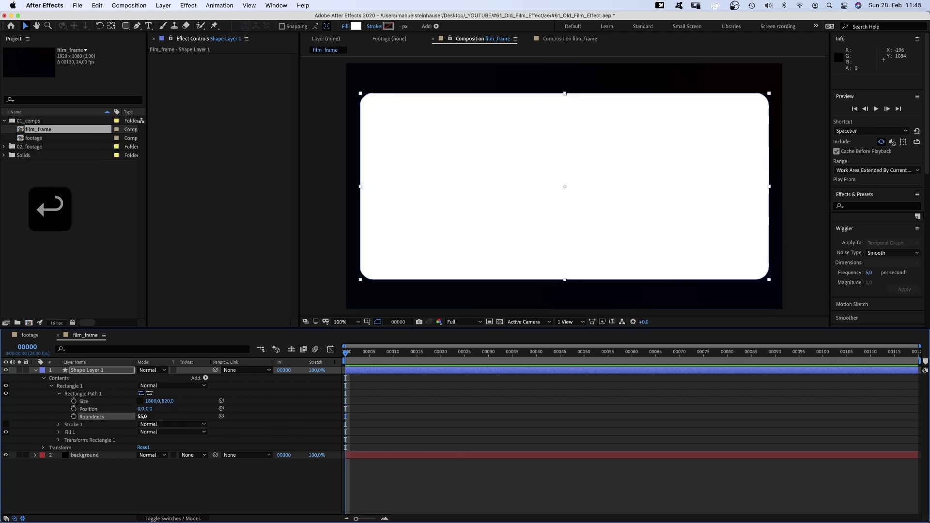
pyautogui.press('Return')
pyautogui.write('film_frame')
pyautogui.press('Return')
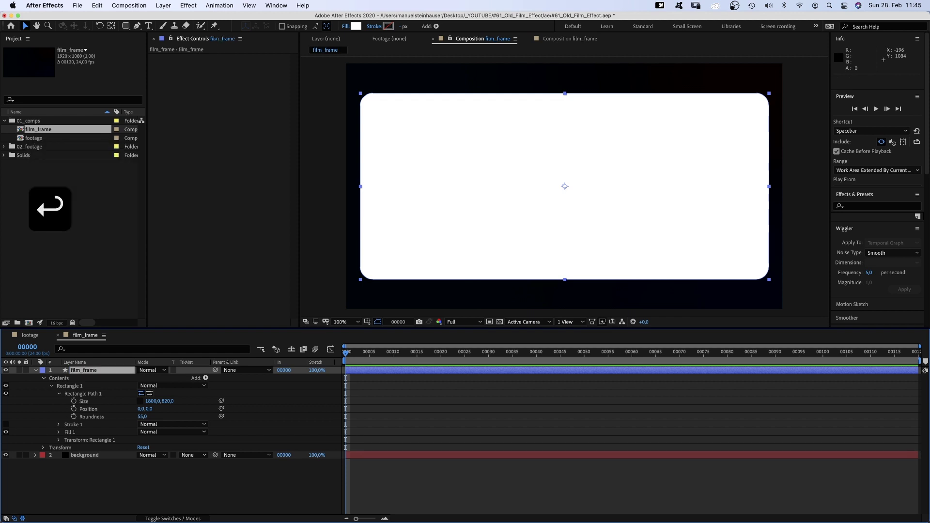
# Add an Inner Shadow layer style to film_frame with opacity 100% and distance 0
pyautogui.rightClick(88, 371)
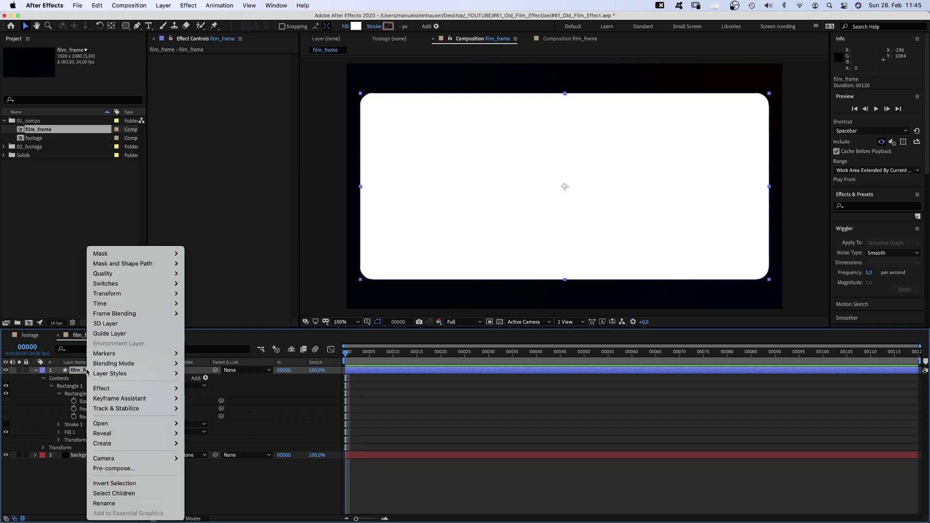
pyautogui.moveTo(101, 374)
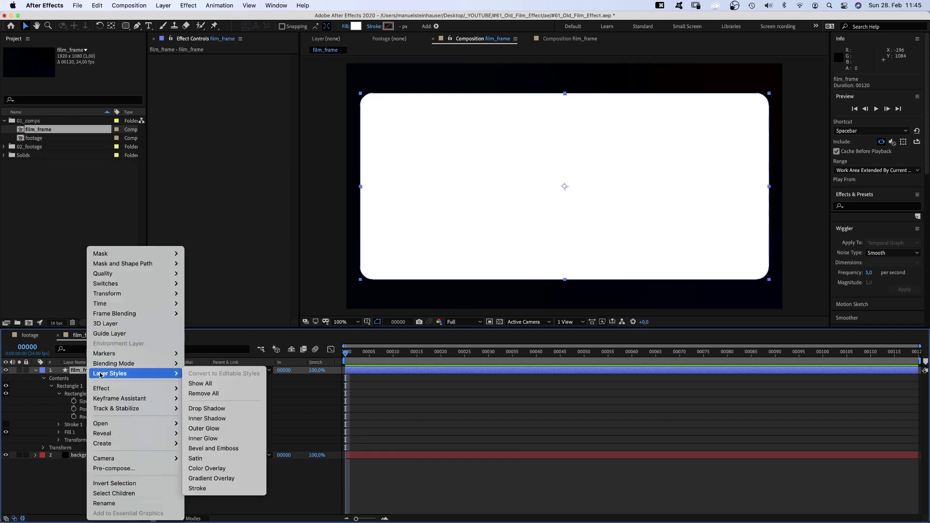
pyautogui.click(232, 420)
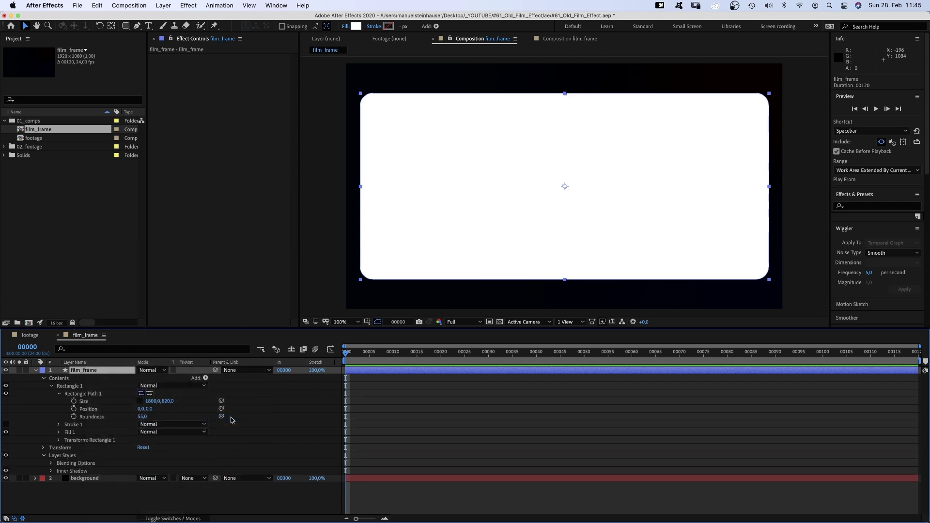
pyautogui.click(51, 471)
pyautogui.write('100')
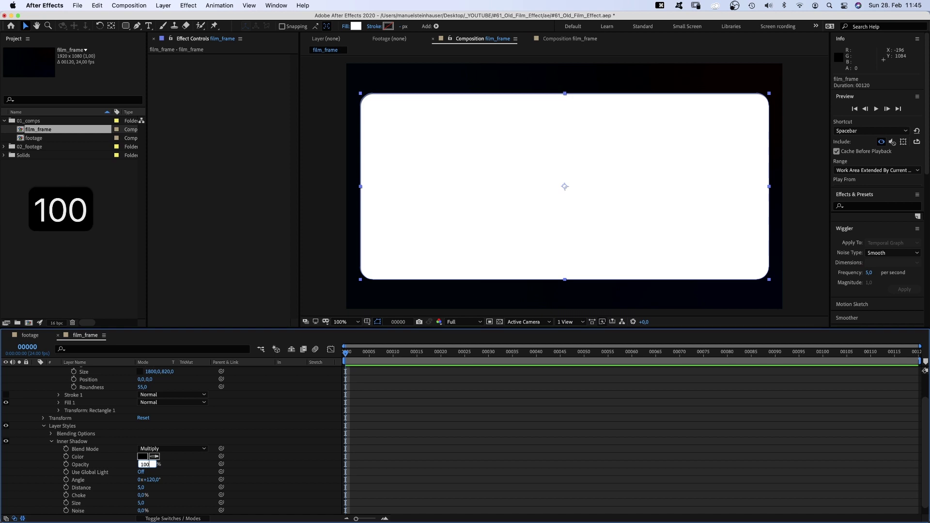
pyautogui.press('Return')
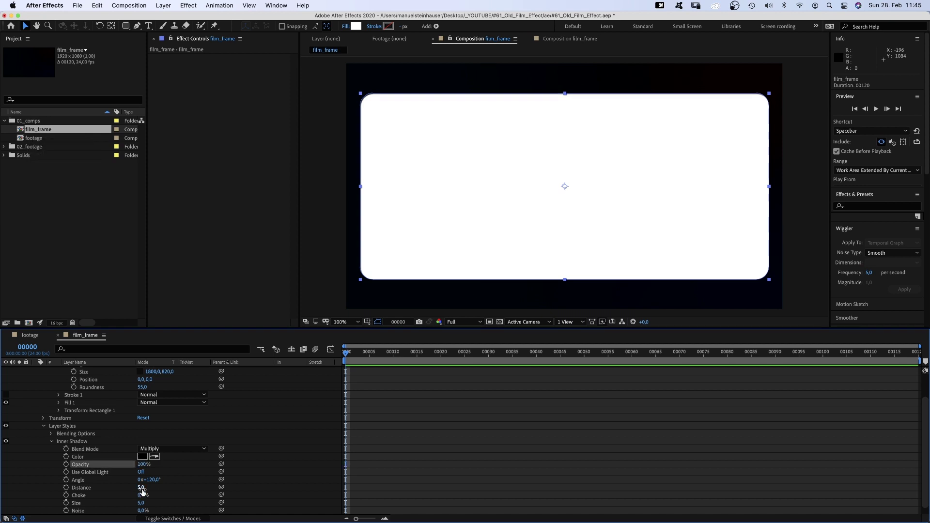
pyautogui.write('0')
pyautogui.press('Return')
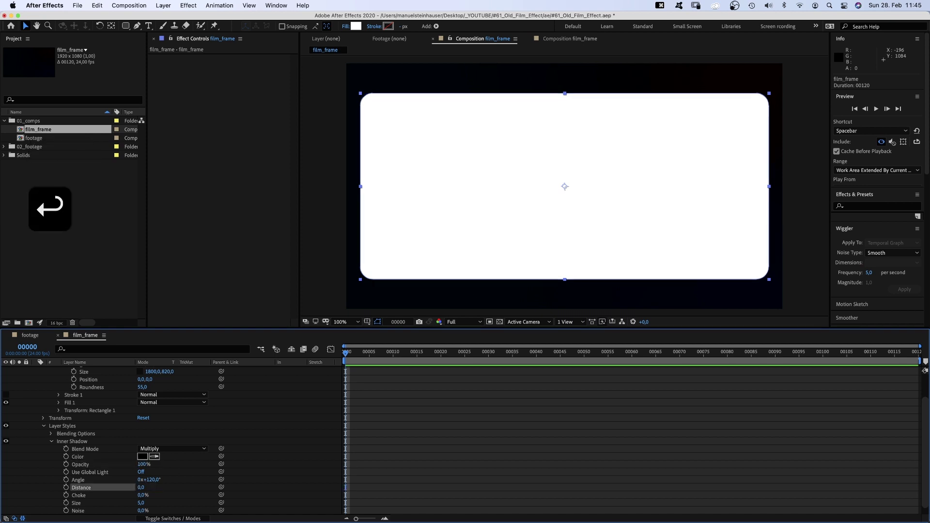
# Set the Inner Shadow choke to 15%, size to 100 and noise to 2%
pyautogui.write('15')
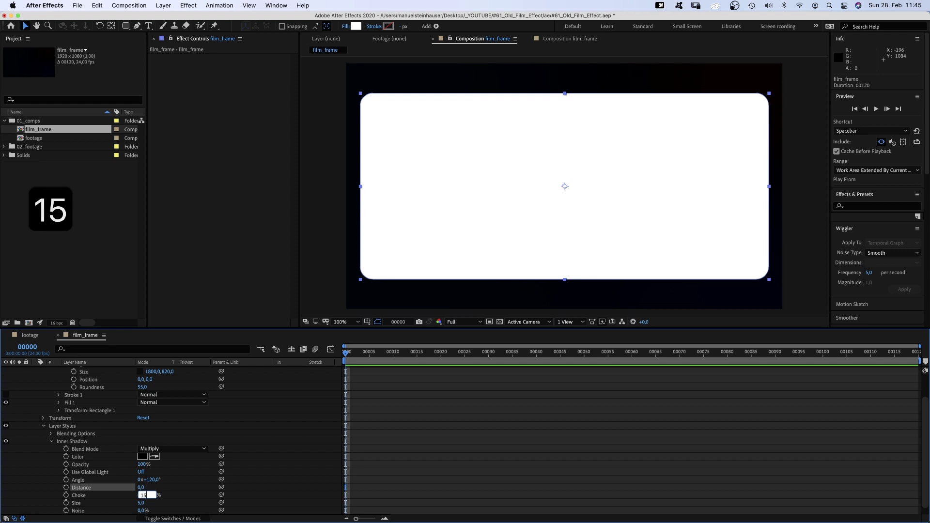
pyautogui.press('Return')
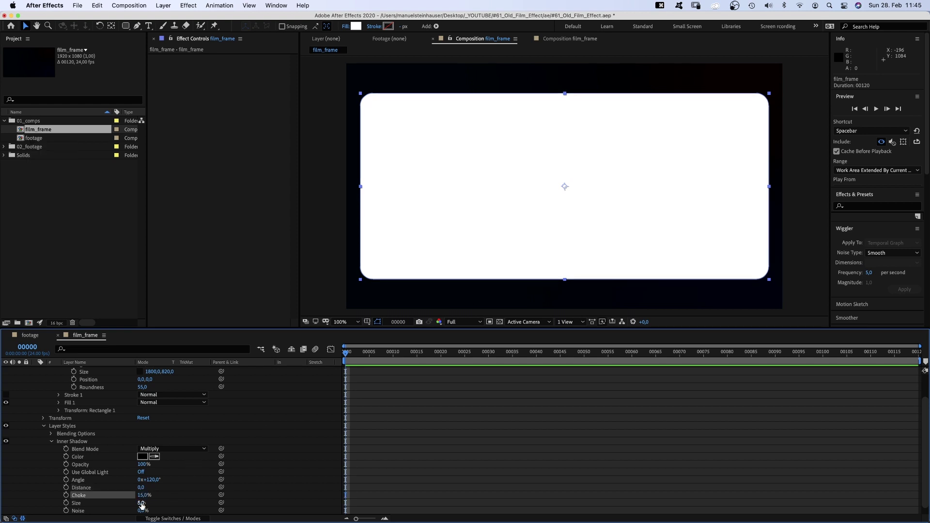
pyautogui.write('100')
pyautogui.press('Return')
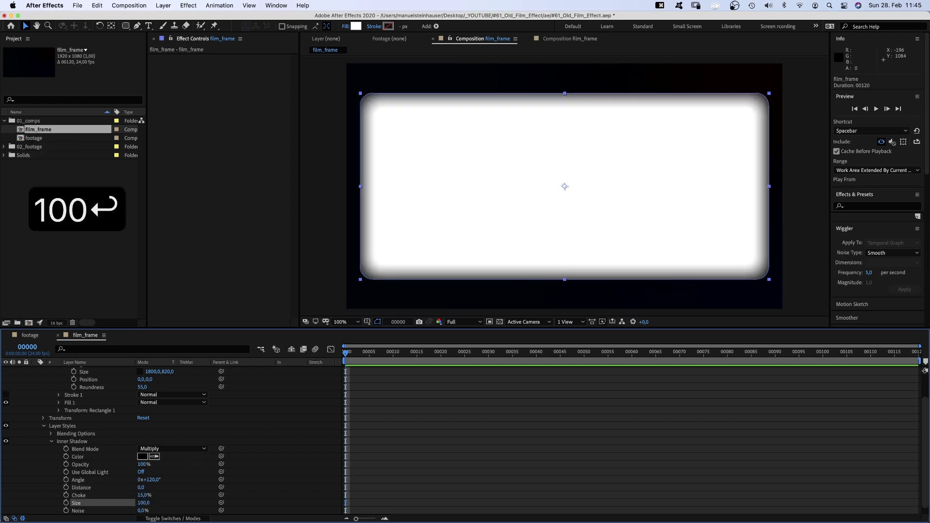
pyautogui.click(142, 510)
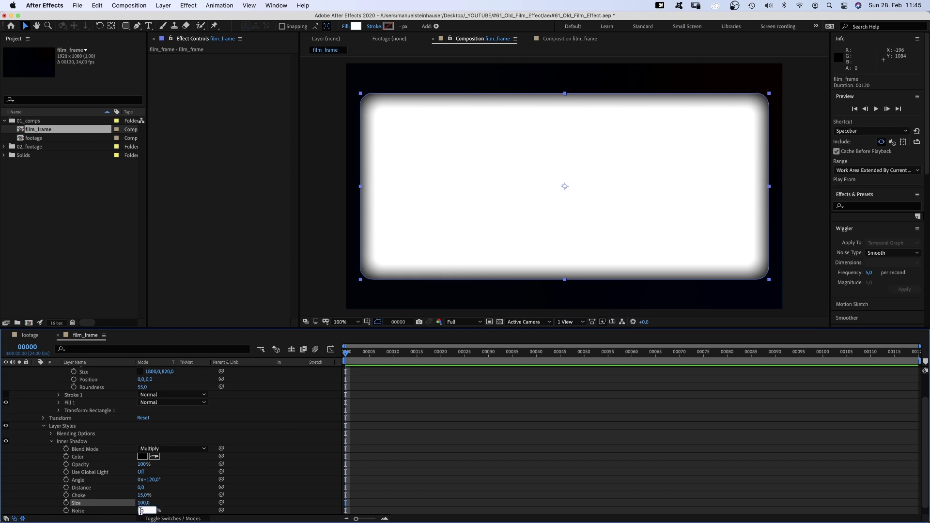
pyautogui.write('2')
pyautogui.press('Return')
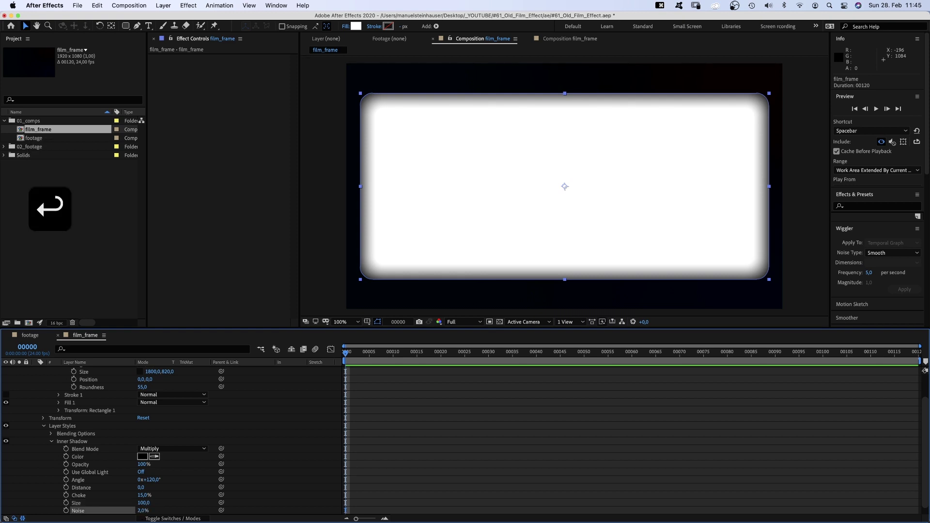
pyautogui.click(51, 442)
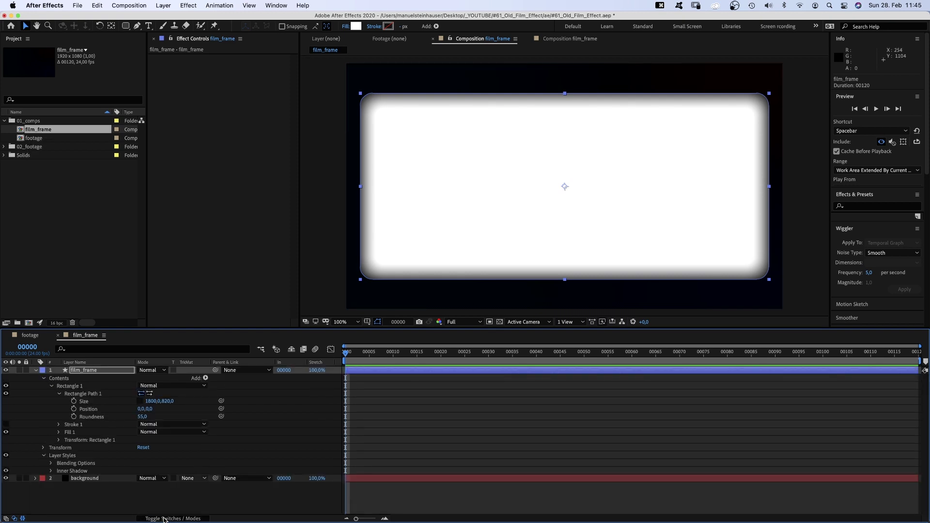
# Make film_frame the background's Luma Inverted matte and turn on the transparency grid
pyautogui.click(188, 478)
pyautogui.click(190, 513)
pyautogui.click(500, 322)
pyautogui.click(115, 372)
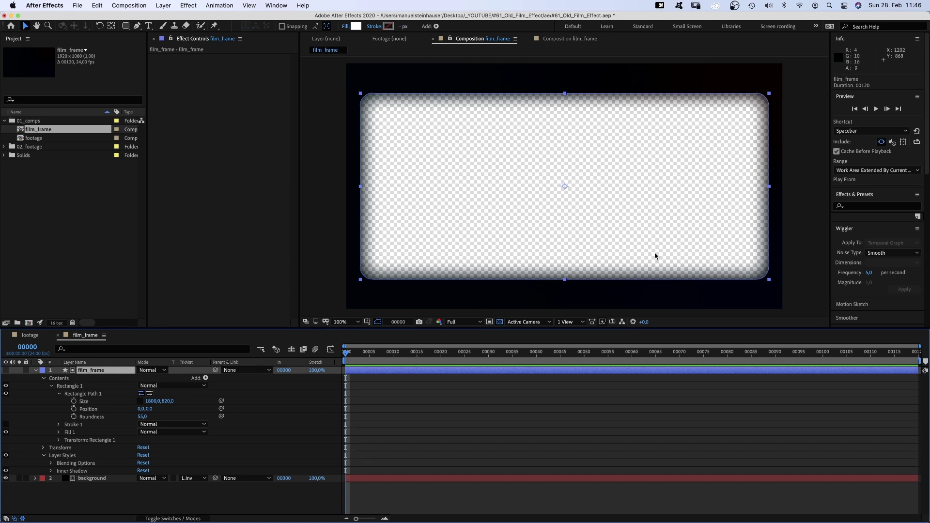
# Apply Roughen Edges to film_frame with Edge Type set to Cut
pyautogui.click(862, 207)
pyautogui.write('rough')
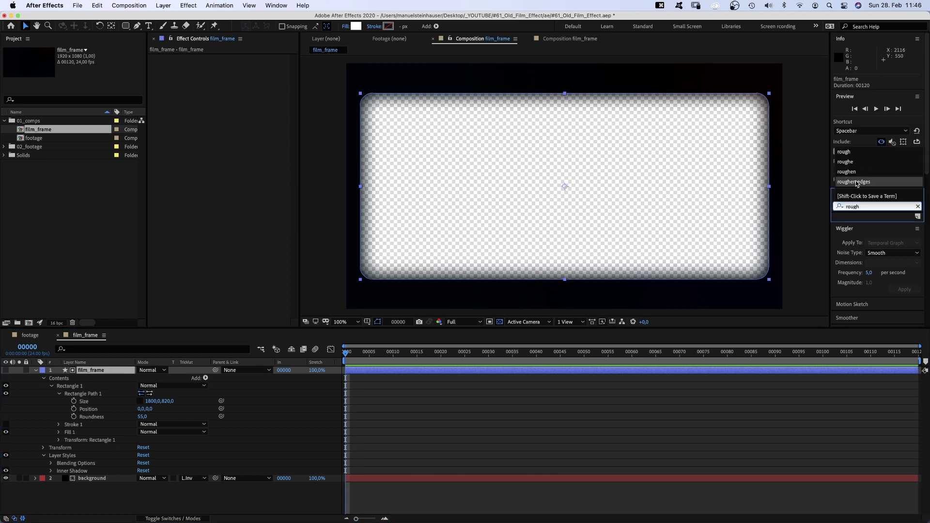
pyautogui.click(859, 183)
pyautogui.moveTo(880, 223); pyautogui.dragTo(217, 160)
pyautogui.click(259, 65)
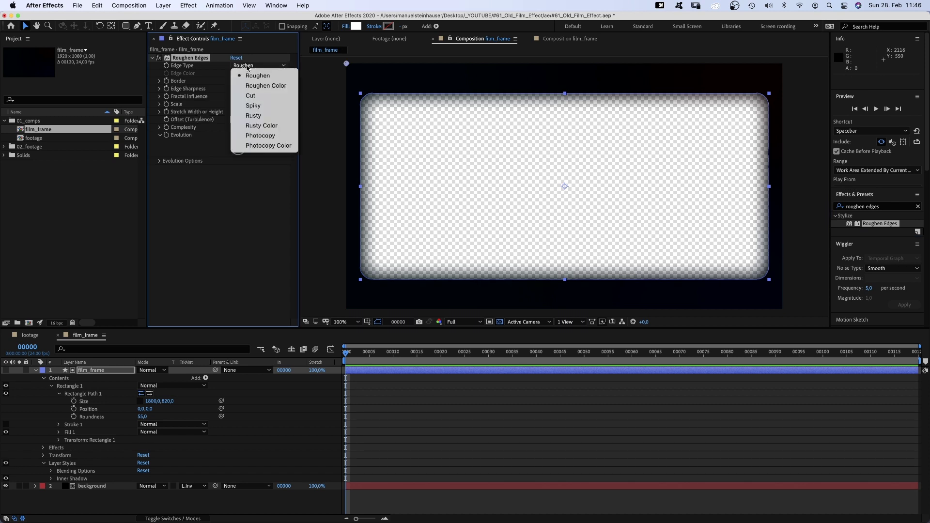
pyautogui.click(249, 96)
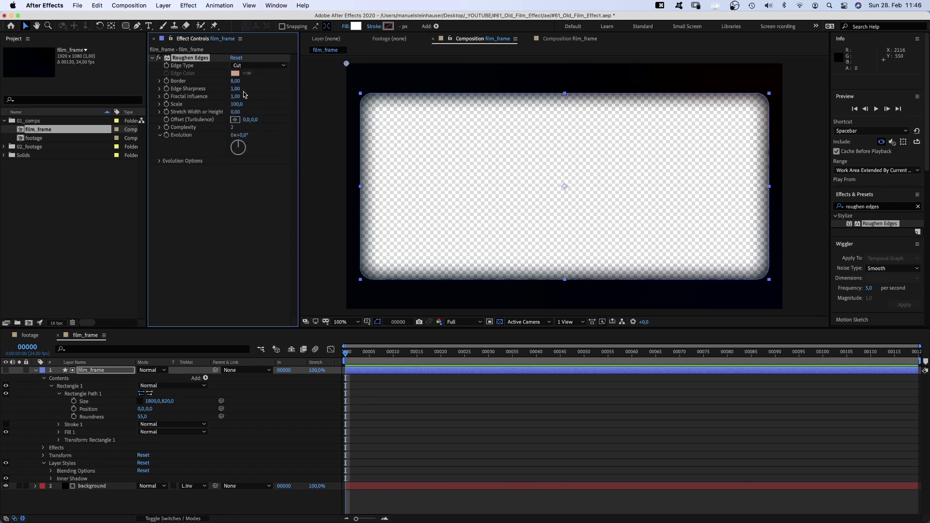
# Set Roughen Edges Border 10, Scale 750 and Complexity 10, hiding the path outline
pyautogui.write('10')
pyautogui.press('Return')
pyautogui.write('750')
pyautogui.press('Return')
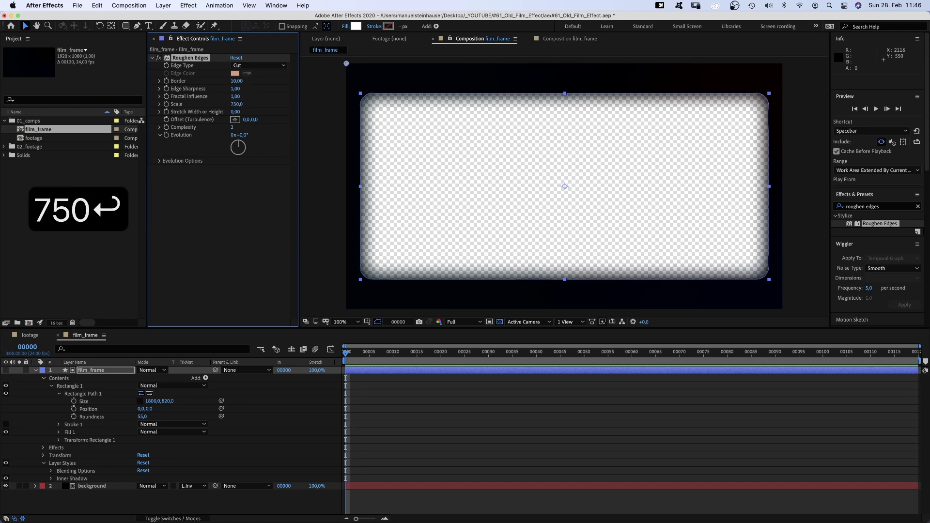
pyautogui.click(378, 322)
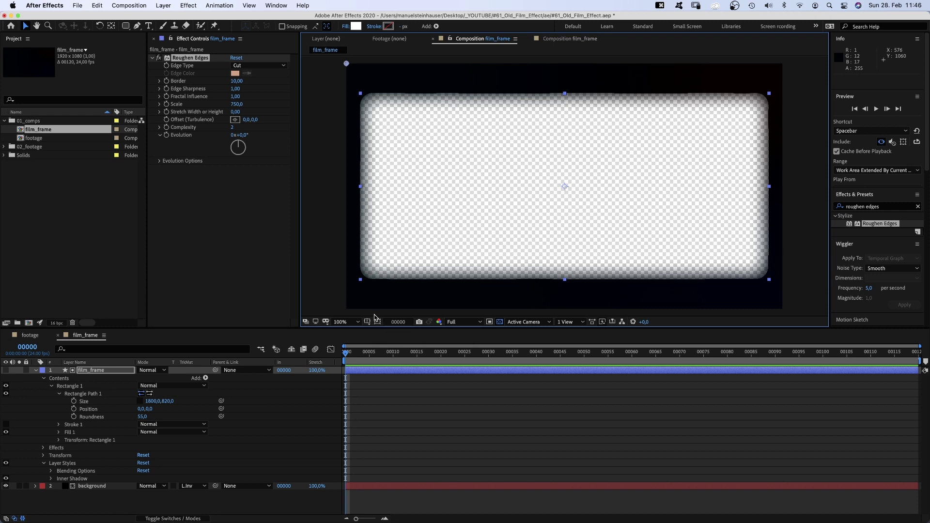
pyautogui.click(233, 127)
pyautogui.write('10')
pyautogui.press('Return')
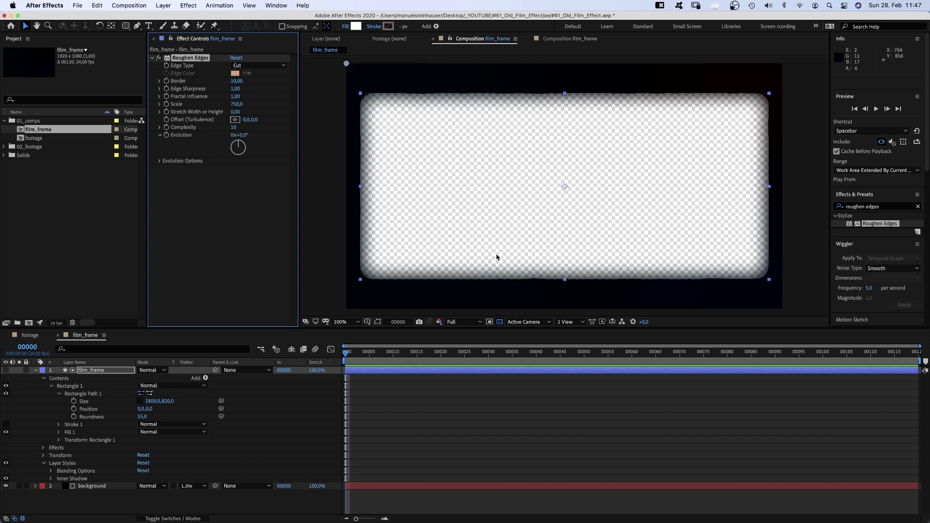
# Duplicate Roughen Edges and set the copy to Edge Type Roughen with Scale 12
pyautogui.press('super+d')
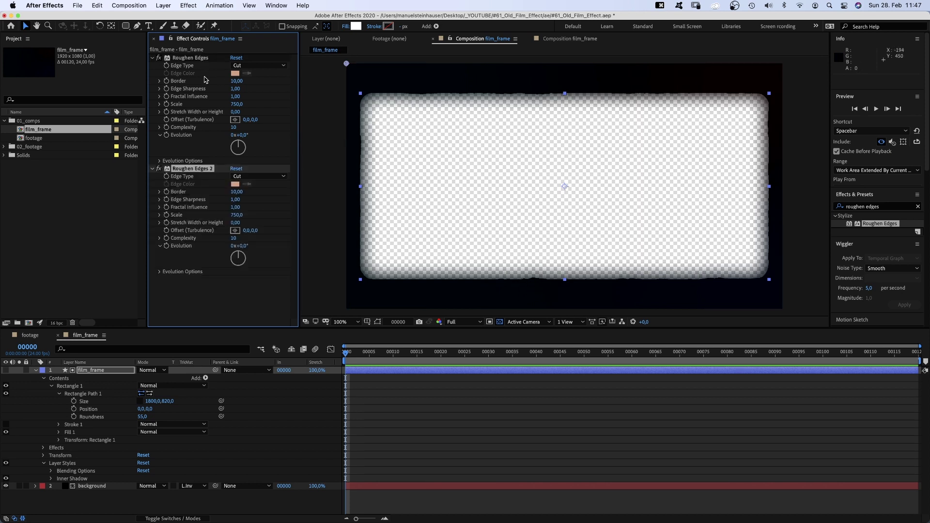
pyautogui.click(241, 177)
pyautogui.click(244, 188)
pyautogui.write('12')
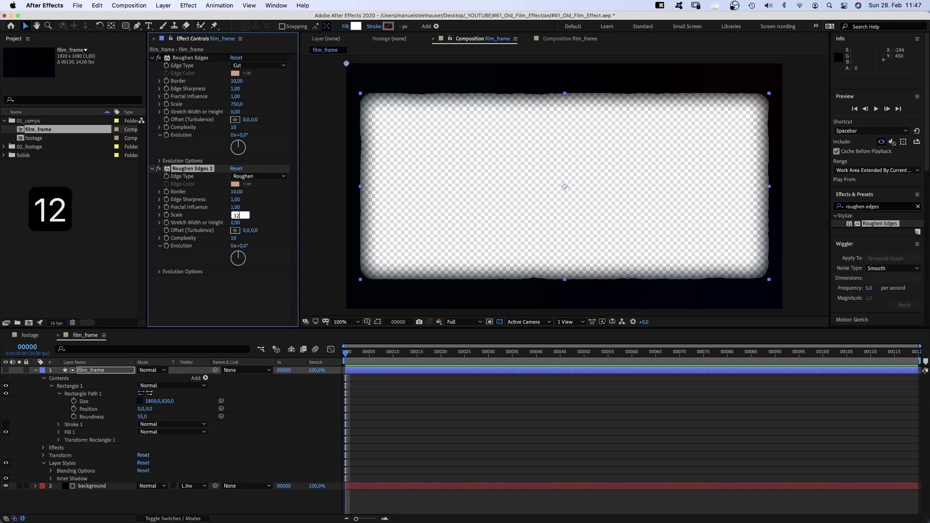
pyautogui.press('Return')
pyautogui.press('super+z')
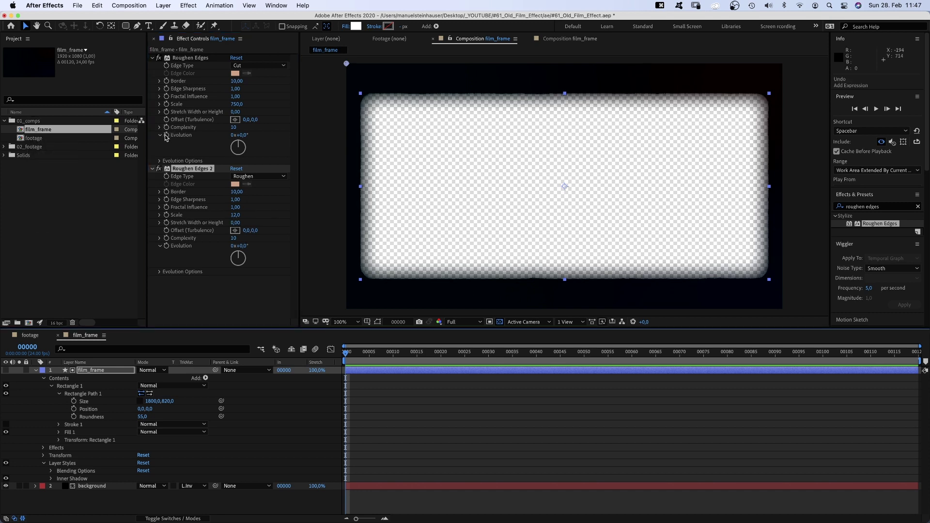
# Drive the first Evolution with wiggle(2,800) and link Roughen Edges 2's Evolution to it, then preview
pyautogui.keyDown('alt'); pyautogui.click(167, 136); pyautogui.keyUp('alt')
pyautogui.write('wiggl')
pyautogui.press('Return')
pyautogui.press('Right')
pyautogui.write(';')
pyautogui.press('Left')
pyautogui.press('Left')
pyautogui.write('2,800')
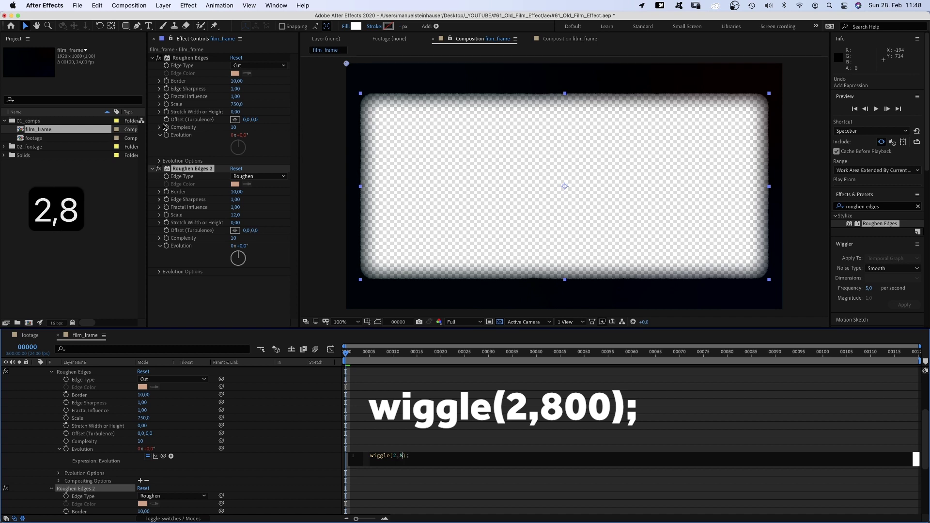
pyautogui.click(434, 490)
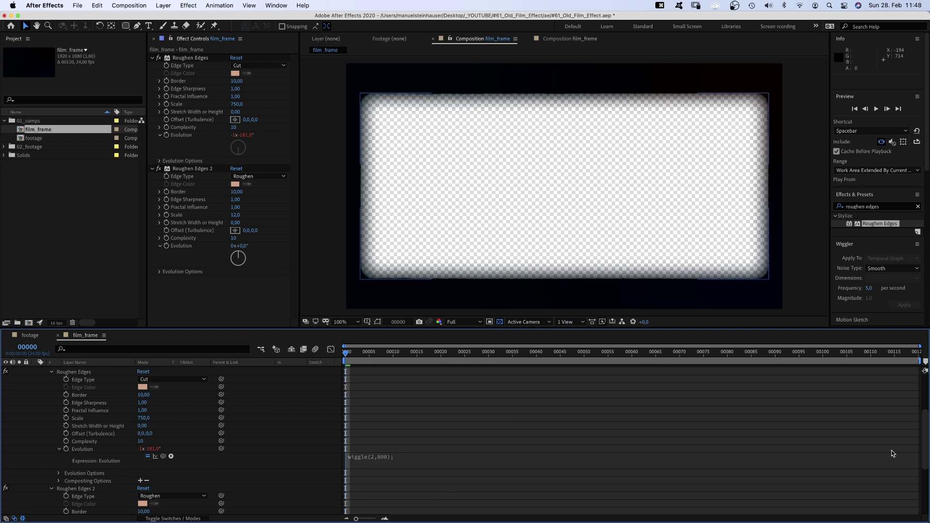
pyautogui.scroll(-4, 926, 455)
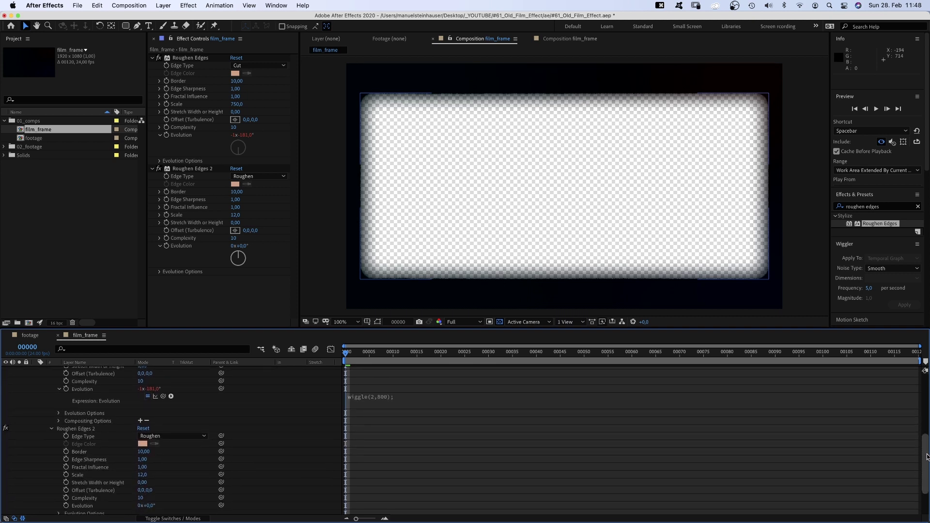
pyautogui.moveTo(221, 506); pyautogui.dragTo(82, 389)
pyautogui.press('KP_0')
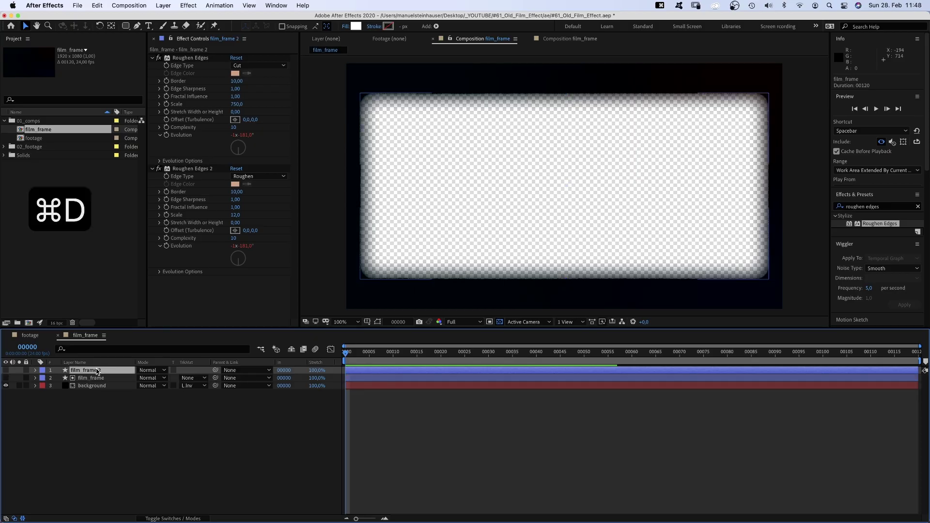
# Rename the duplicated layer to film_frame_dirt and make it visible
pyautogui.press('Return')
pyautogui.press('Right')
pyautogui.press('BackSpace')
pyautogui.press('BackSpace')
pyautogui.write('_dirt')
pyautogui.press('Return')
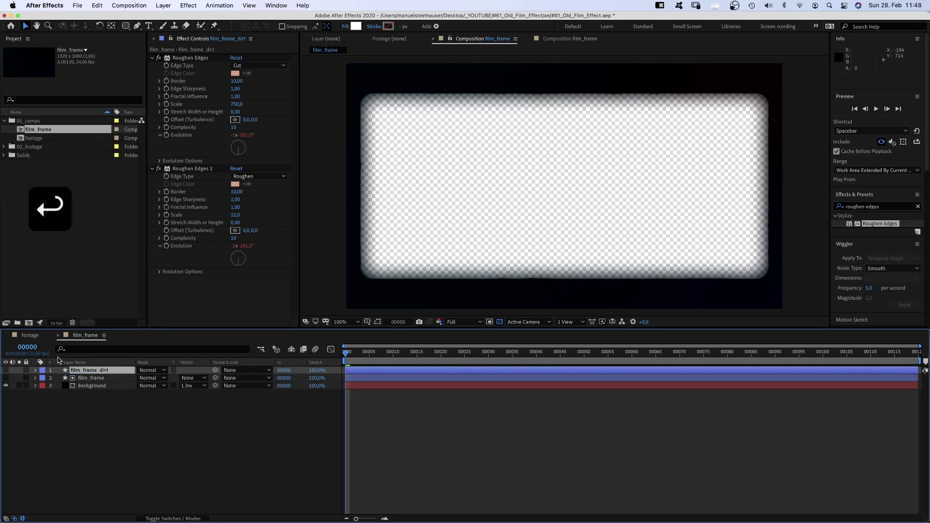
pyautogui.click(5, 370)
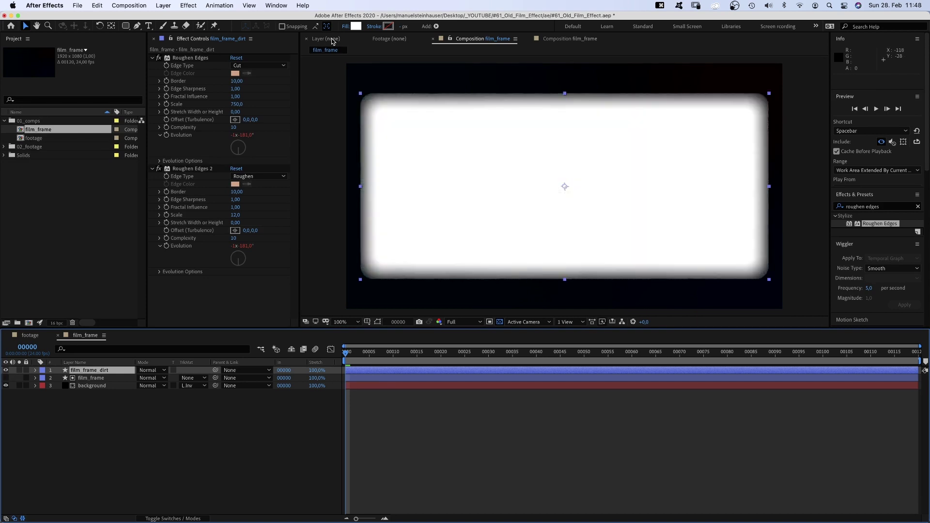
# Set the shape's fill to None and its stroke colour to dark blue 0A1938
pyautogui.click(345, 27)
pyautogui.click(412, 208)
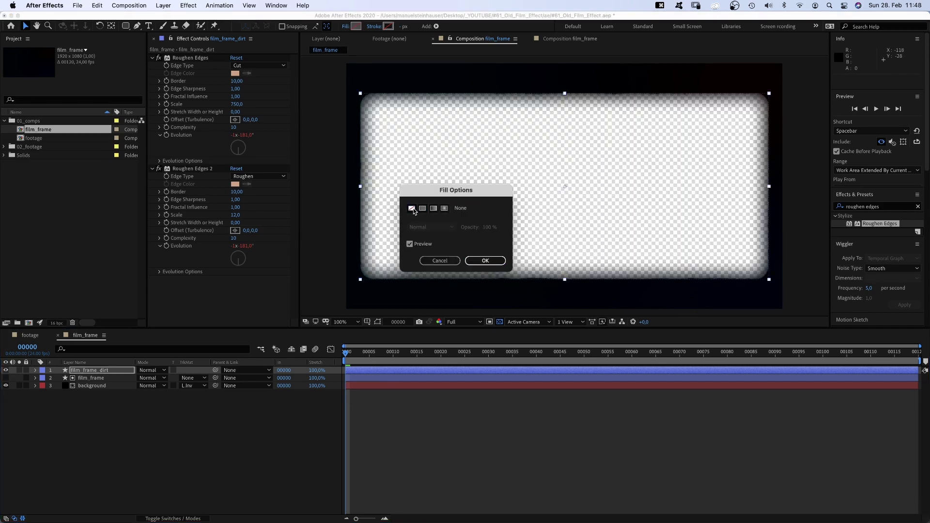
pyautogui.click(485, 261)
pyautogui.click(388, 27)
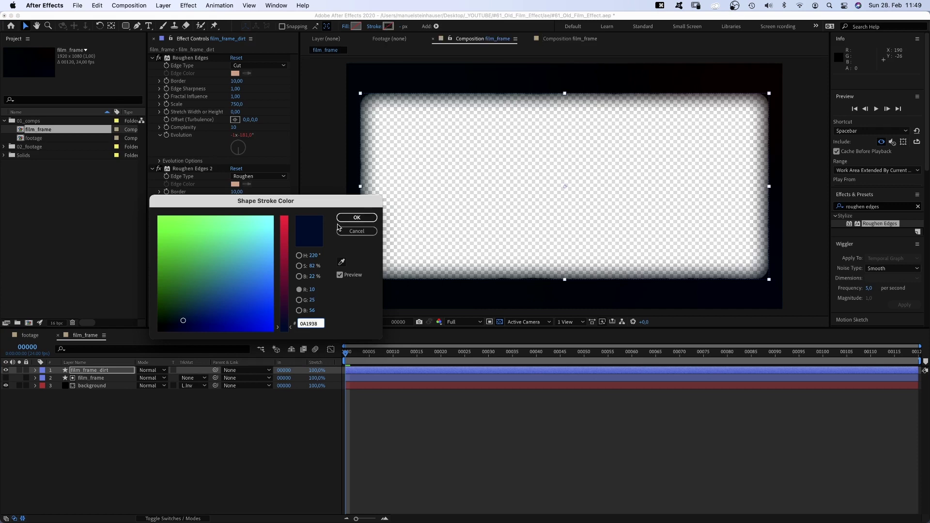
pyautogui.click(357, 218)
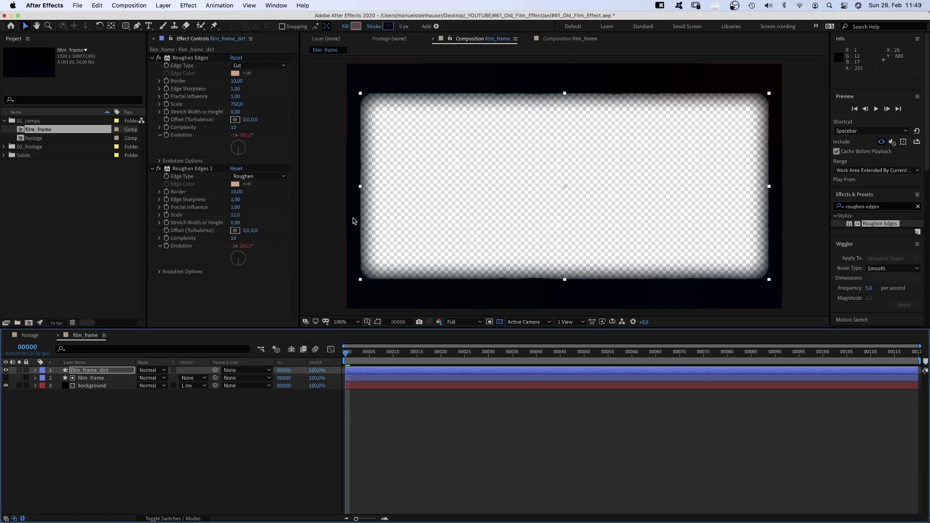
# Give film_frame_dirt a 30 px stroke, solo it and set its opacity to 35%
pyautogui.click(403, 26)
pyautogui.write('30')
pyautogui.press('Return')
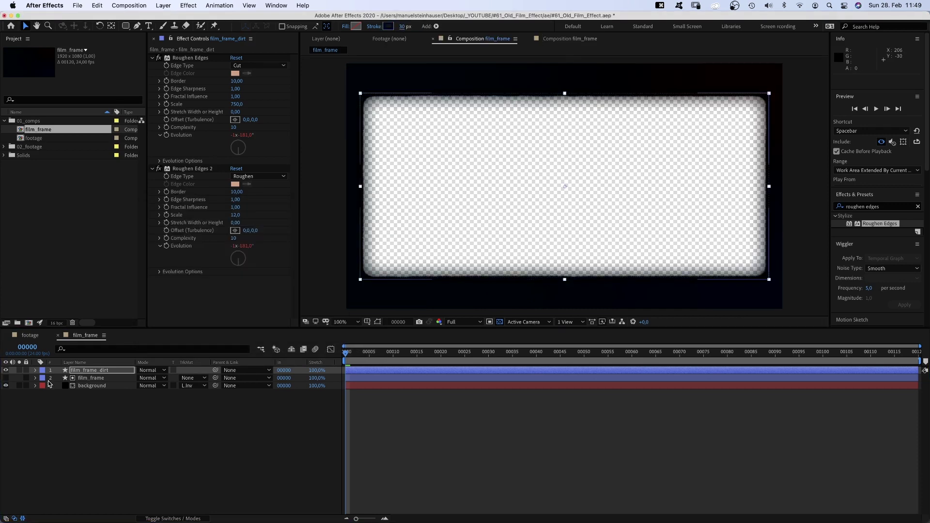
pyautogui.click(19, 370)
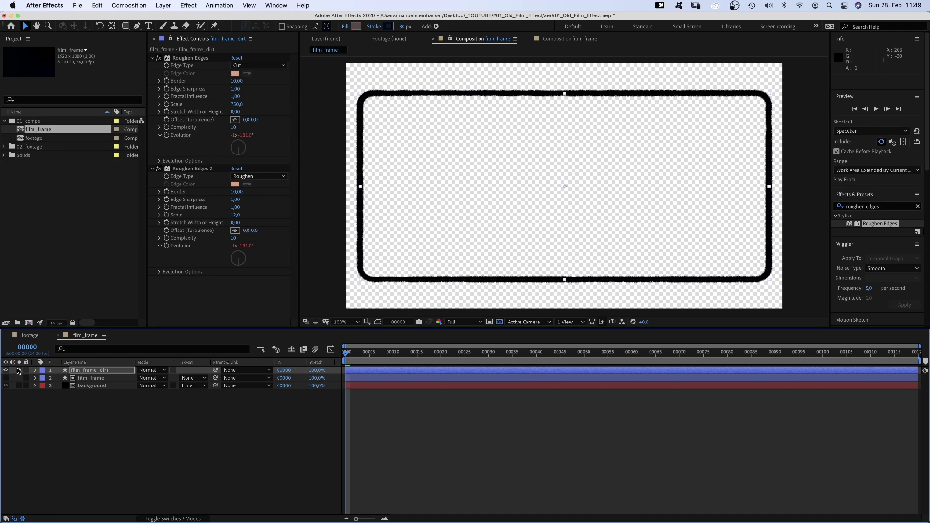
pyautogui.press('t')
pyautogui.click(143, 378)
pyautogui.write('35')
pyautogui.press('Return')
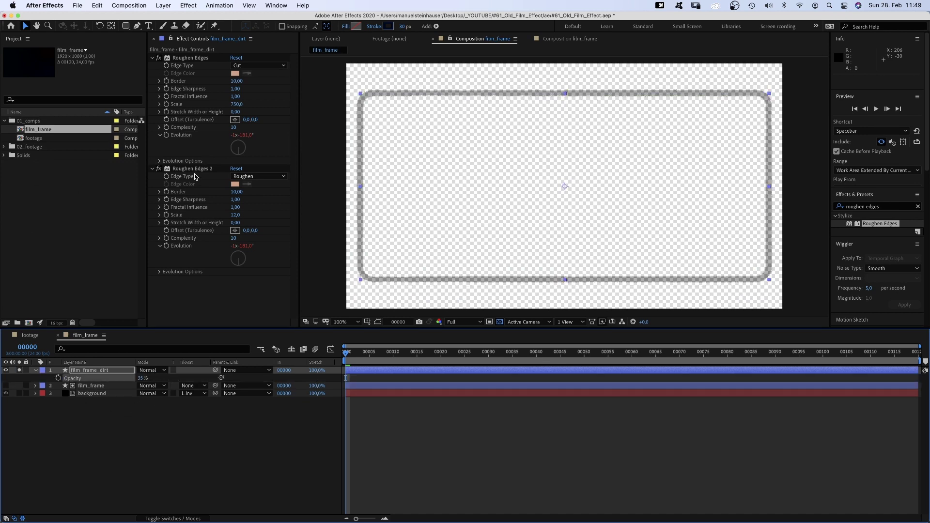
# Delete Roughen Edges 2 from the dirt layer and link its Evolution to film_frame's Evolution
pyautogui.click(194, 168)
pyautogui.press('BackSpace')
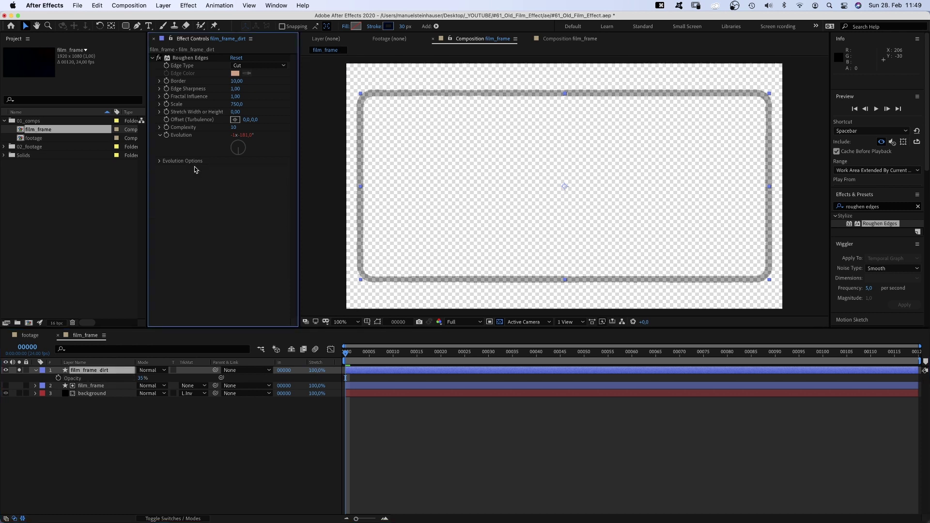
pyautogui.click(35, 371)
pyautogui.click(35, 372)
pyautogui.click(35, 371)
pyautogui.click(43, 394)
pyautogui.click(44, 387)
pyautogui.click(51, 394)
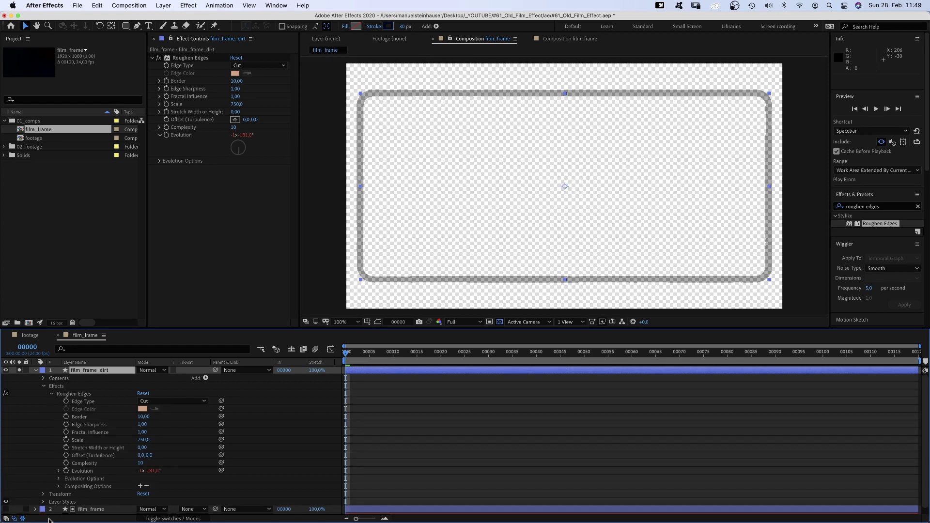
pyautogui.click(34, 510)
pyautogui.scroll(-6, 44, 484)
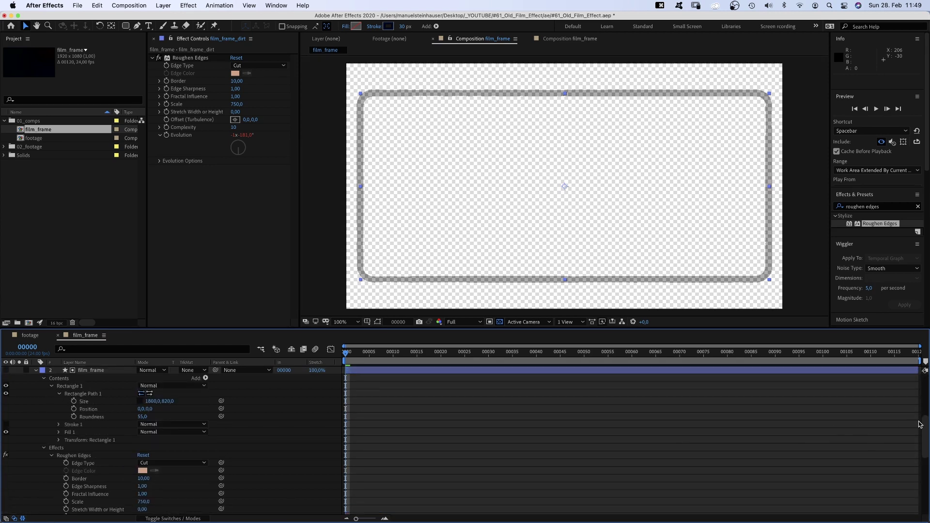
pyautogui.scroll(3, 669, 407)
pyautogui.moveTo(222, 383); pyautogui.dragTo(139, 500)
pyautogui.scroll(4, 129, 425)
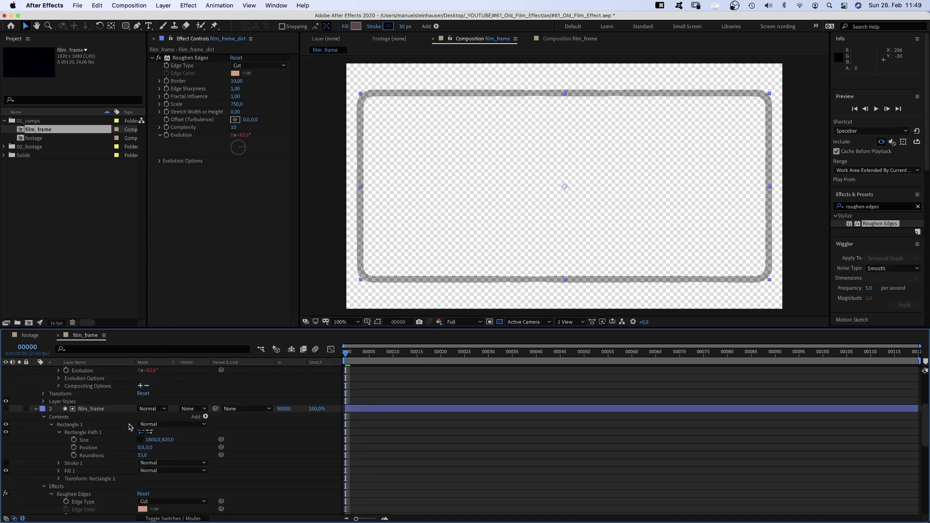
pyautogui.scroll(5, 928, 435)
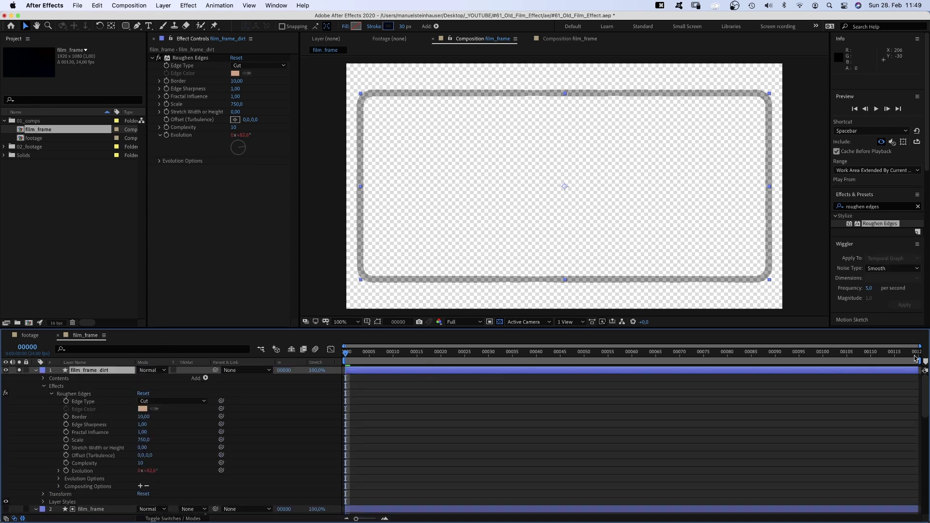
# Set the dirt layer's Roughen Edges Border to 65 and Stretch to 7.3
pyautogui.click(36, 370)
pyautogui.click(35, 378)
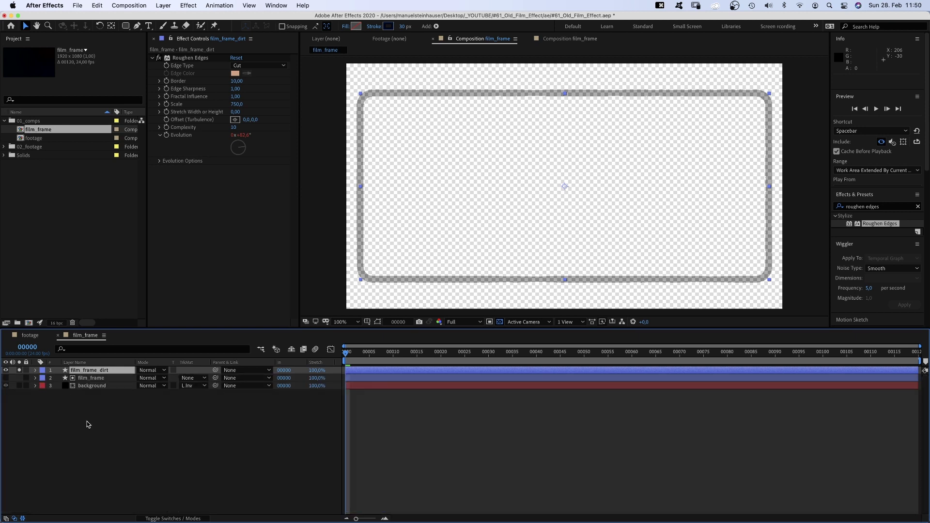
pyautogui.click(102, 425)
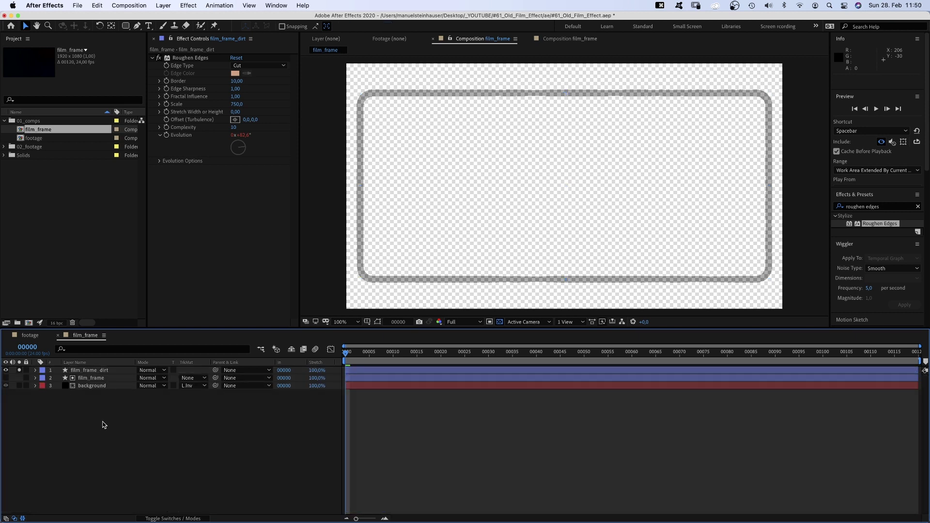
pyautogui.click(185, 59)
pyautogui.write('65')
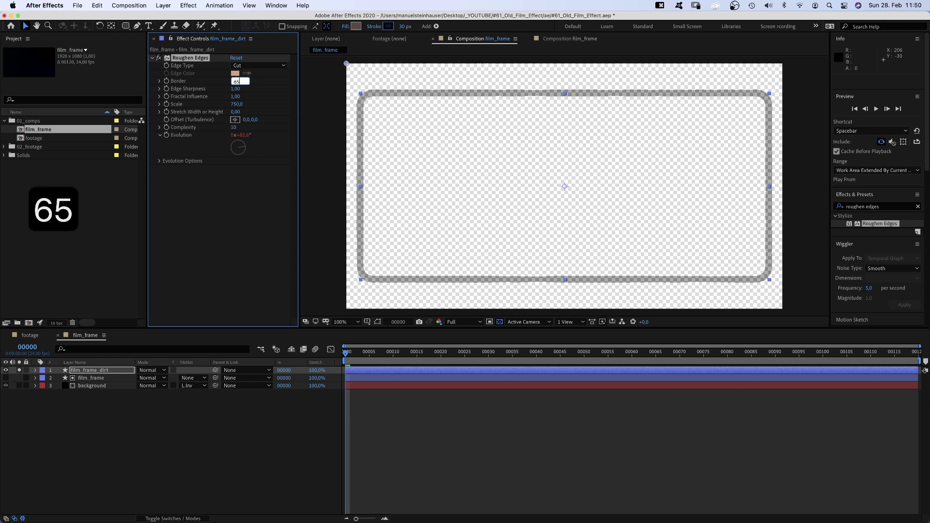
pyautogui.press('Return')
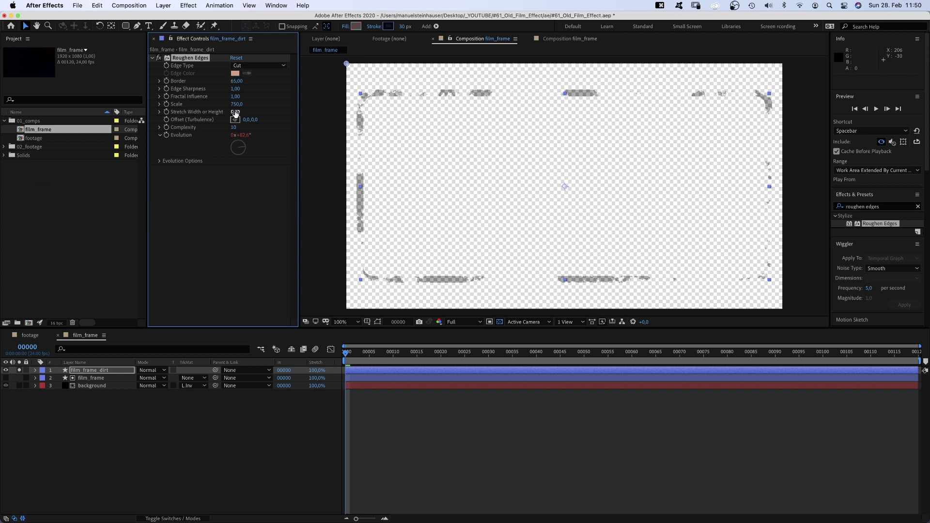
pyautogui.write('7,3')
pyautogui.press('Return')
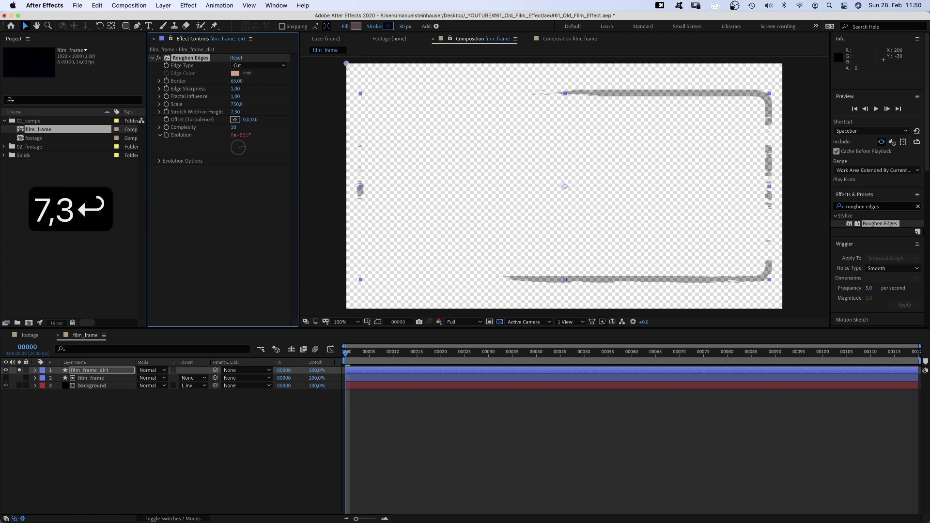
# Apply Gaussian Blur to the dirt layer with Blurriness 5
pyautogui.click(888, 209)
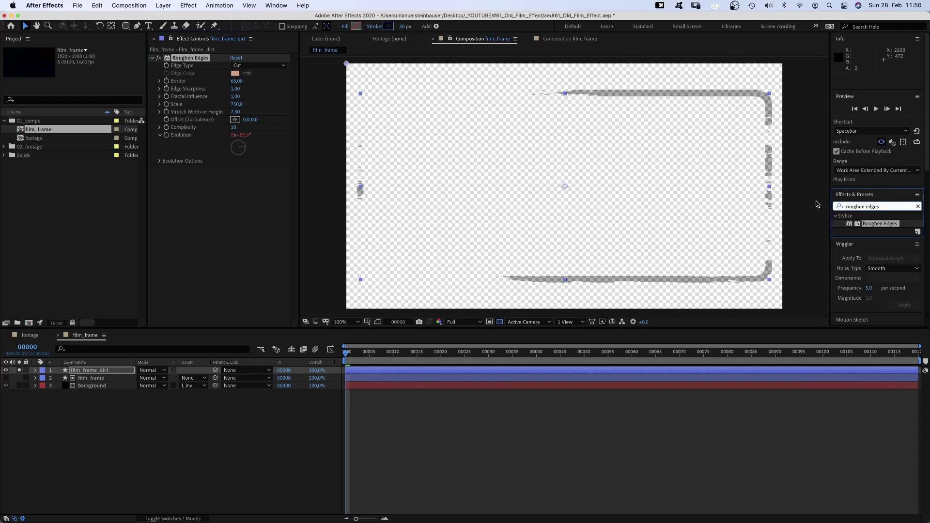
pyautogui.write('gaussia')
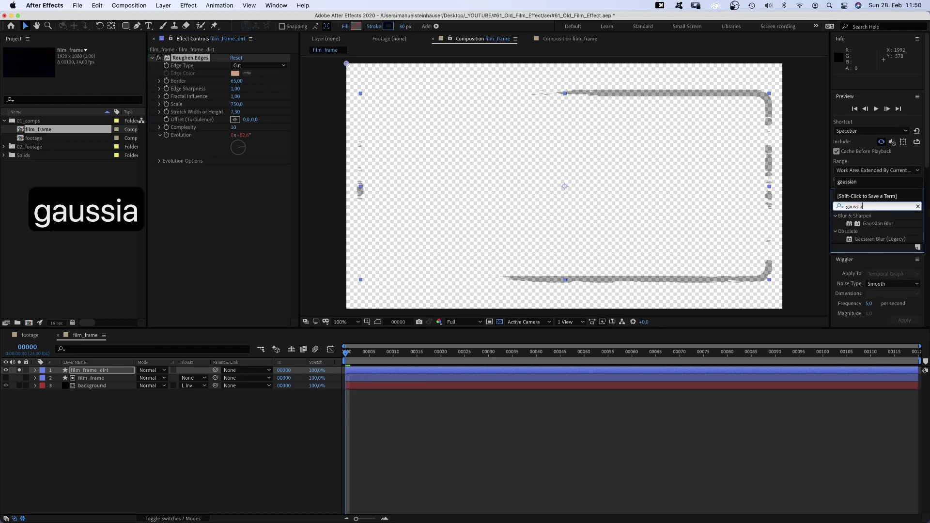
pyautogui.moveTo(878, 224); pyautogui.dragTo(213, 204)
pyautogui.write('5')
pyautogui.press('Return')
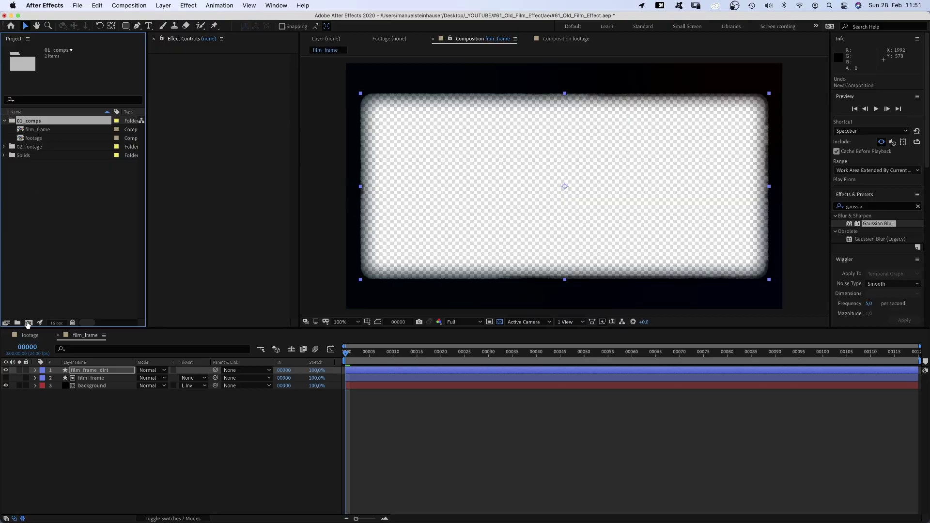
# Create the 1920-wide film_effect composition and begin a new solid named background
pyautogui.click(29, 323)
pyautogui.write('film_effect')
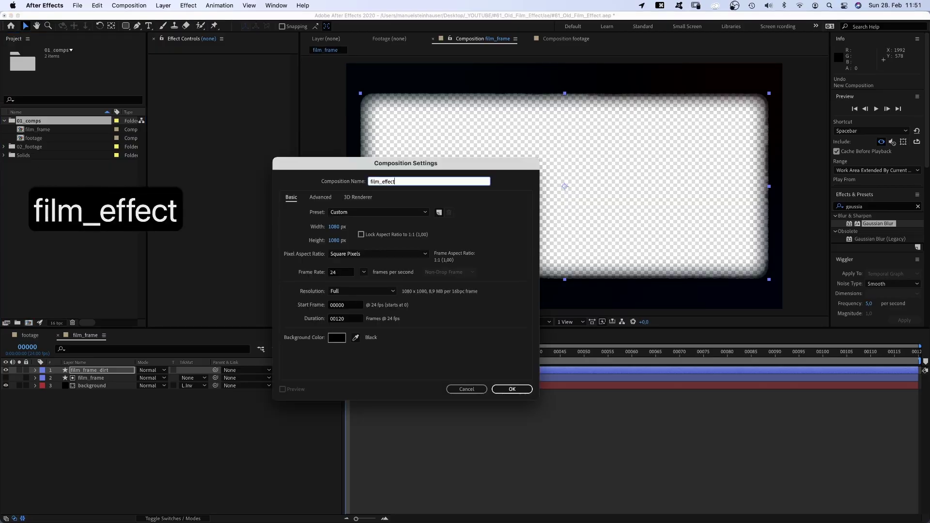
pyautogui.press('Tab')
pyautogui.write('1920')
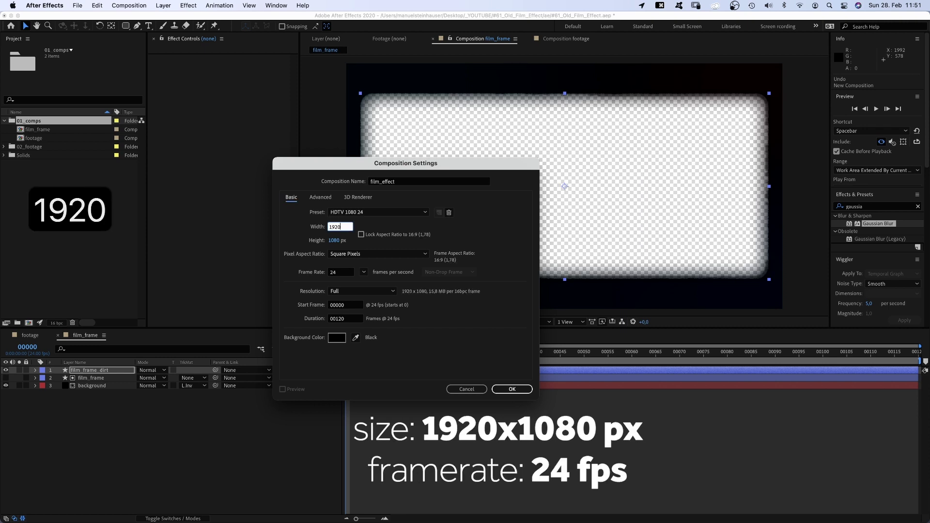
pyautogui.click(511, 389)
pyautogui.press('super+y')
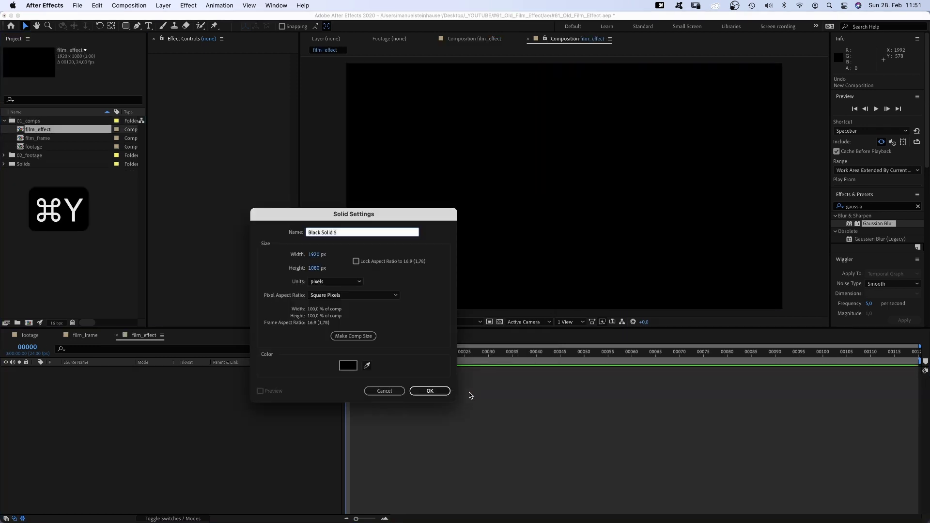
pyautogui.write('background')
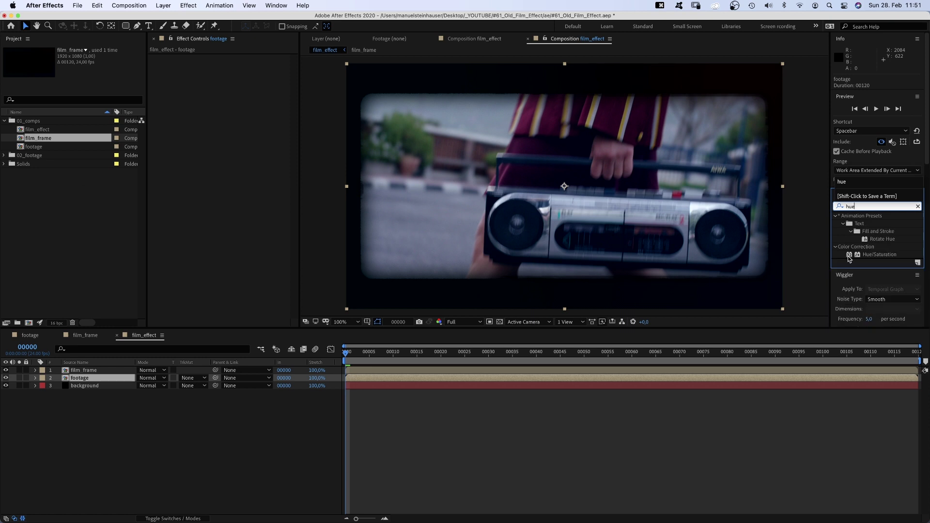
# Apply Hue/Saturation to the footage with Master Saturation -65
pyautogui.moveTo(853, 255); pyautogui.dragTo(206, 110)
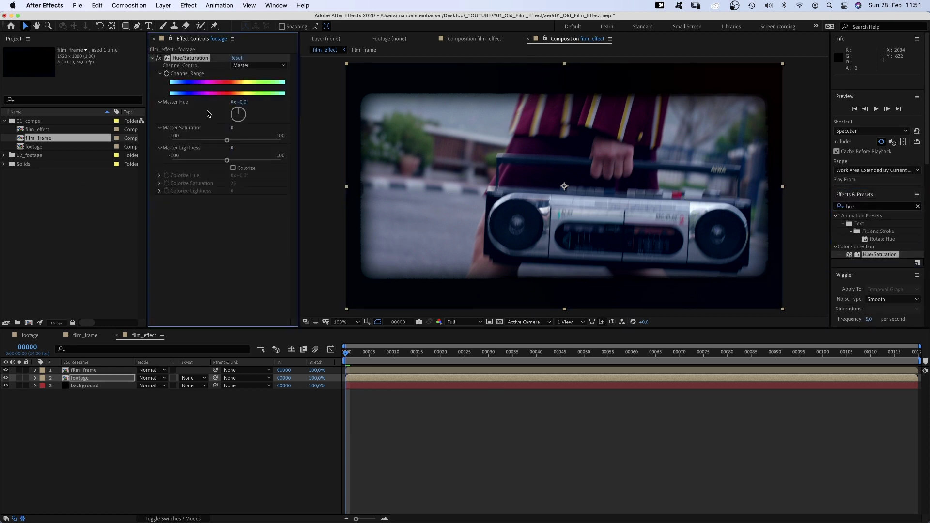
pyautogui.write('-65')
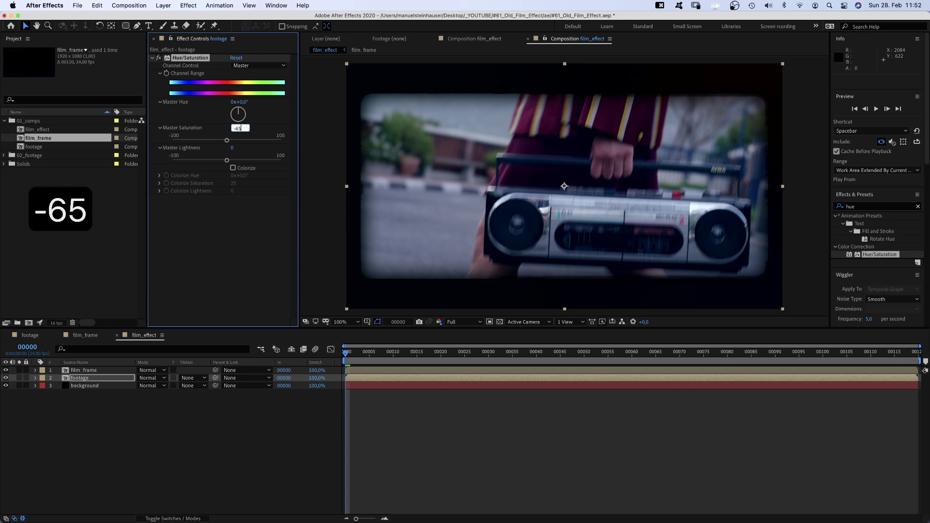
pyautogui.press('Return')
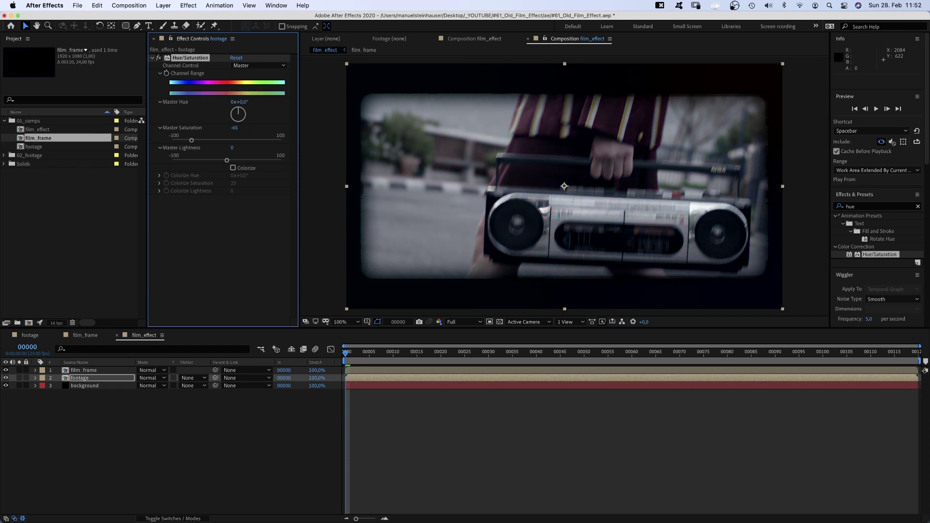
# Add Curves to the footage and shape an S-curve for more contrast
pyautogui.click(835, 208)
pyautogui.write('curves')
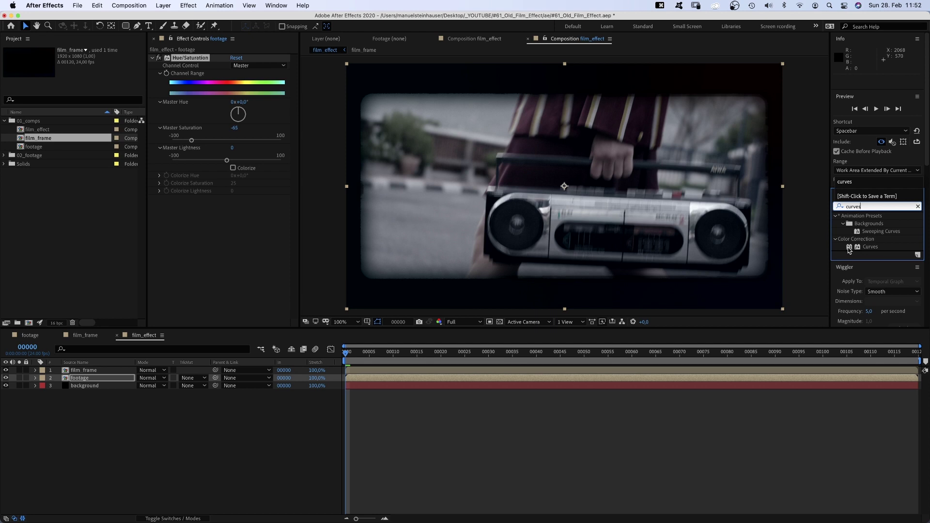
pyautogui.moveTo(849, 250); pyautogui.dragTo(209, 229)
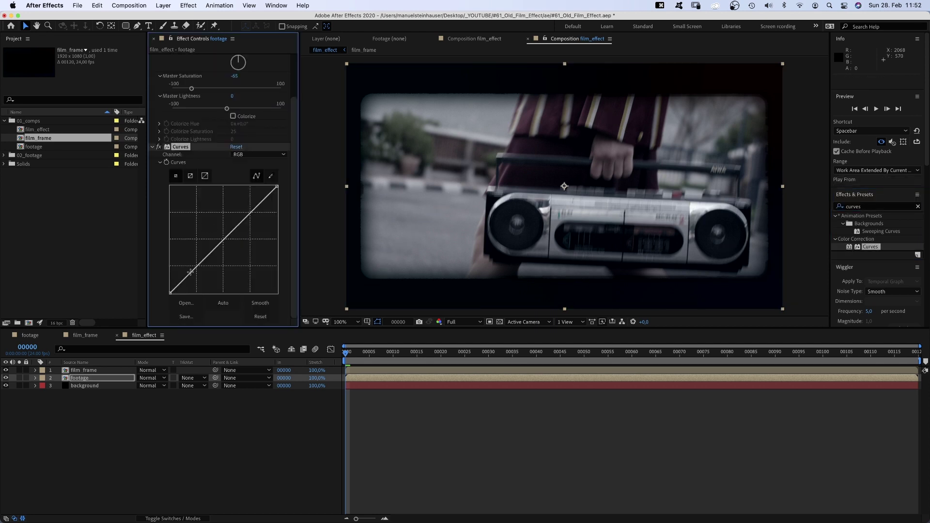
pyautogui.moveTo(191, 274); pyautogui.dragTo(194, 278)
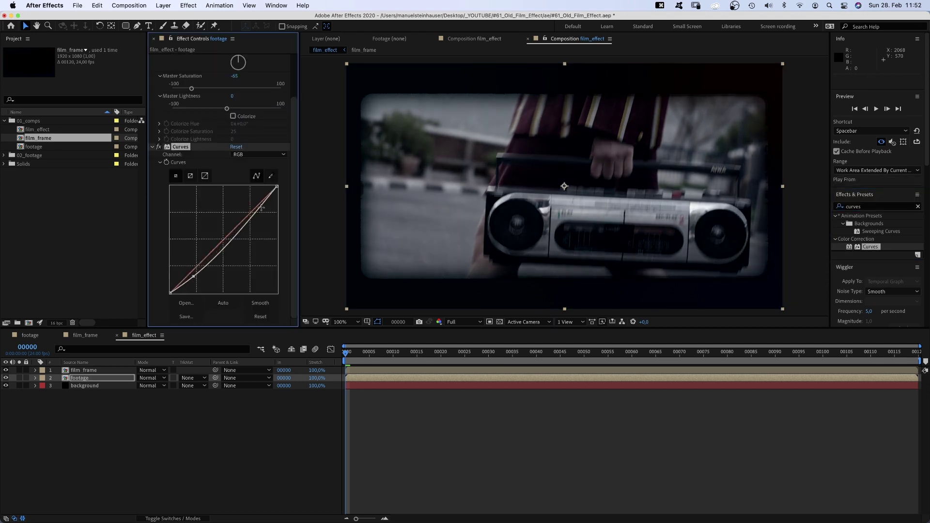
pyautogui.moveTo(260, 207); pyautogui.dragTo(252, 205)
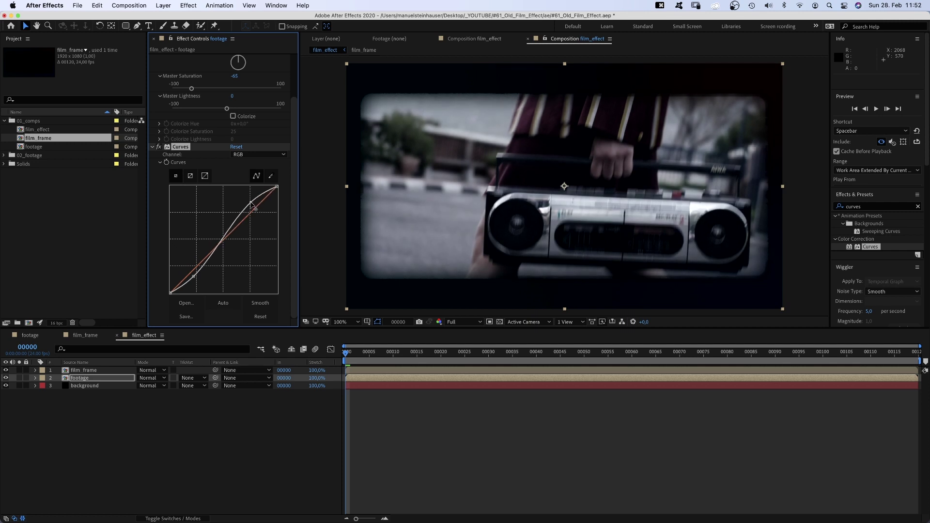
# Add Exposure to the footage with Gamma Correction 1.5
pyautogui.click(871, 207)
pyautogui.write('expo')
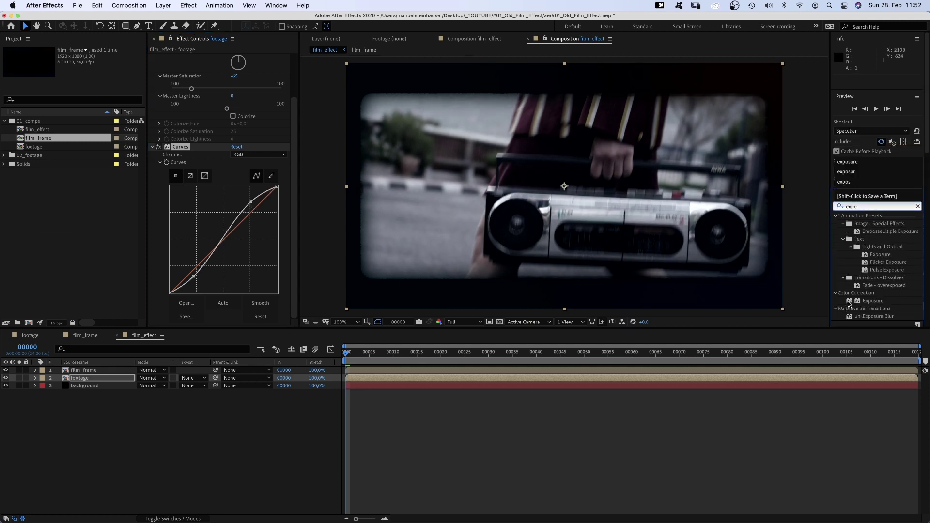
pyautogui.click(850, 303)
pyautogui.moveTo(368, 318); pyautogui.dragTo(235, 305)
pyautogui.write('1,5')
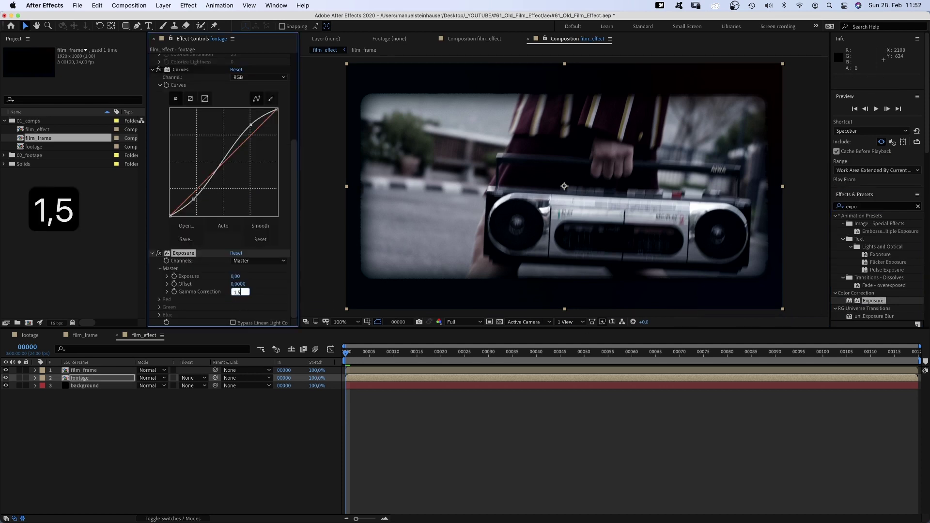
pyautogui.press('Return')
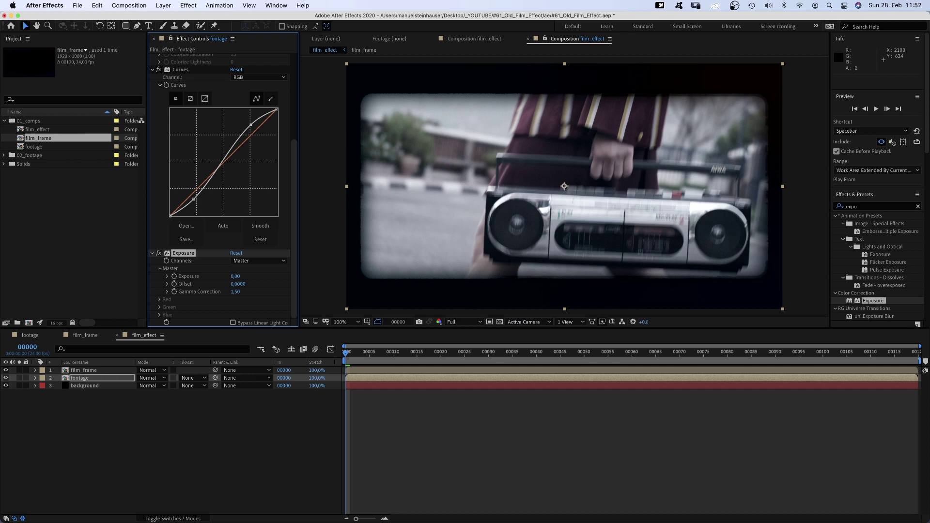
# Drive Gamma Correction with a gaussRandom(1.2,1.8) expression and preview the flickering brightness
pyautogui.keyDown('alt'); pyautogui.click(174, 292); pyautogui.keyUp('alt')
pyautogui.write('gaus')
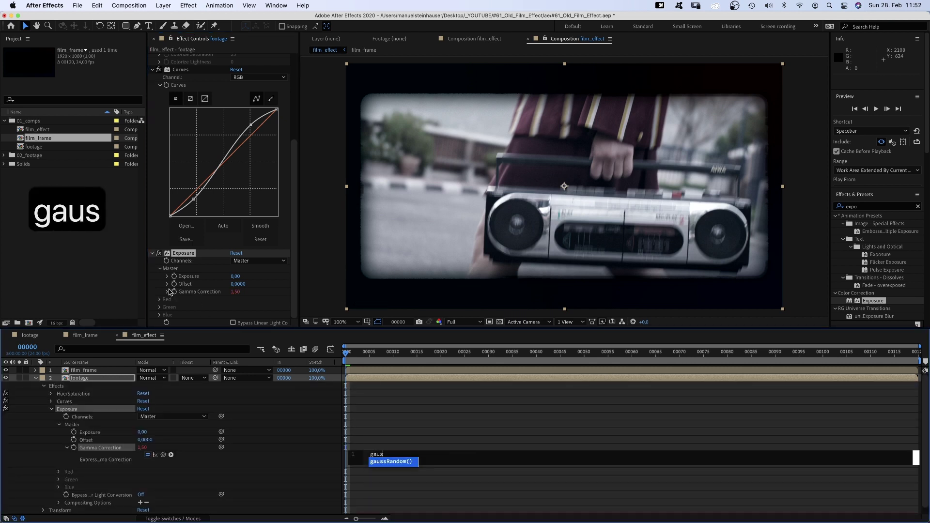
pyautogui.write('s')
pyautogui.press('Return')
pyautogui.press('Left')
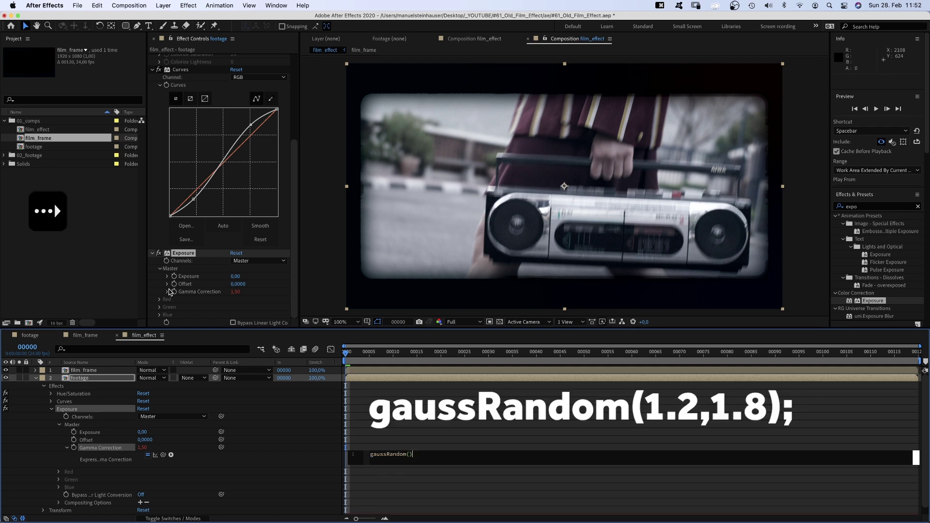
pyautogui.write(';')
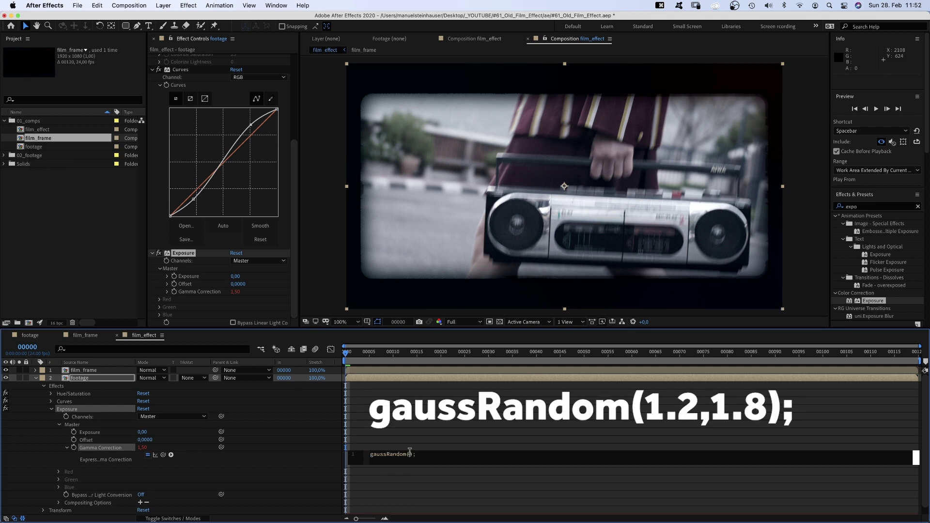
pyautogui.write('1.2,1.8')
pyautogui.click(298, 471)
pyautogui.press('space')
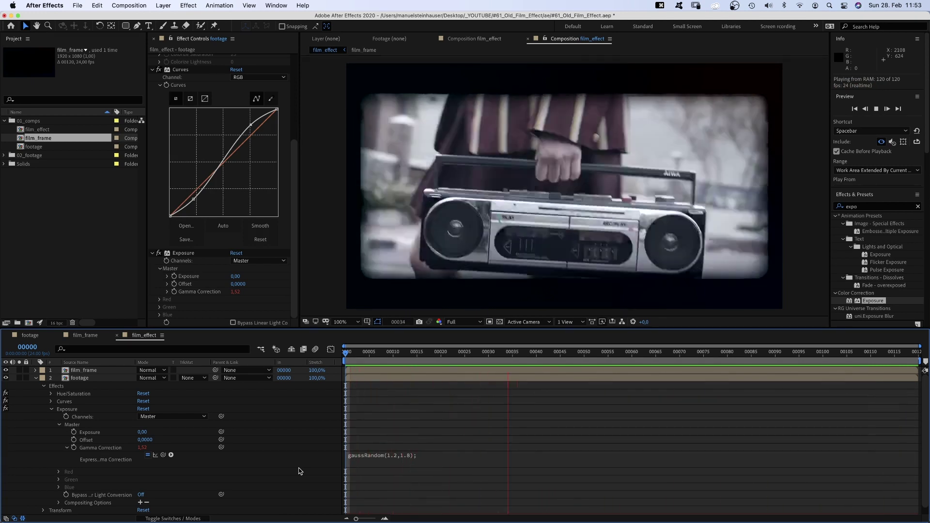
pyautogui.press('KP_0')
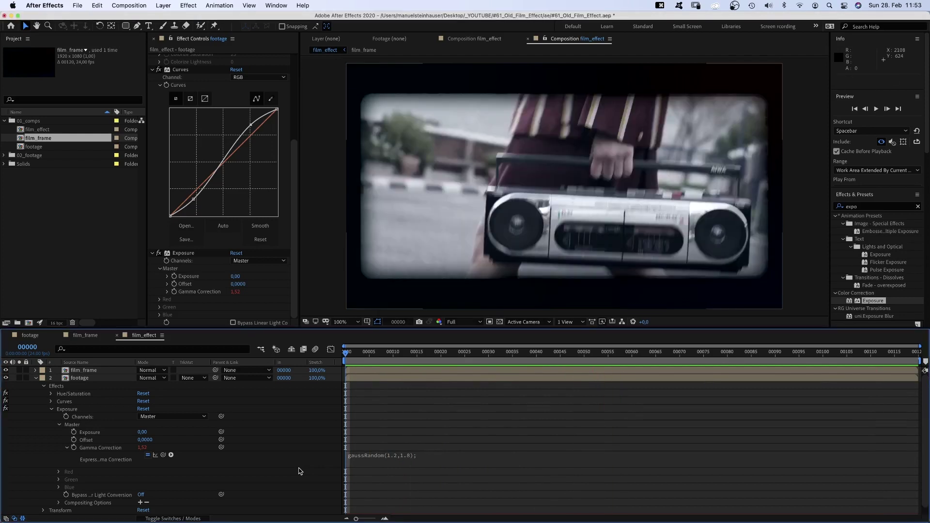
# Create a new black solid named 'vignette'
pyautogui.click(35, 378)
pyautogui.press('super+y')
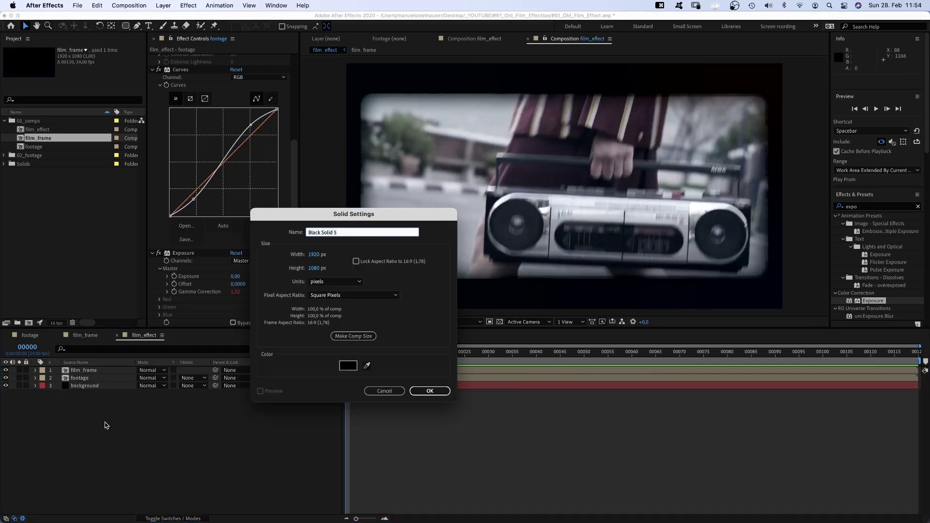
pyautogui.write('vignette')
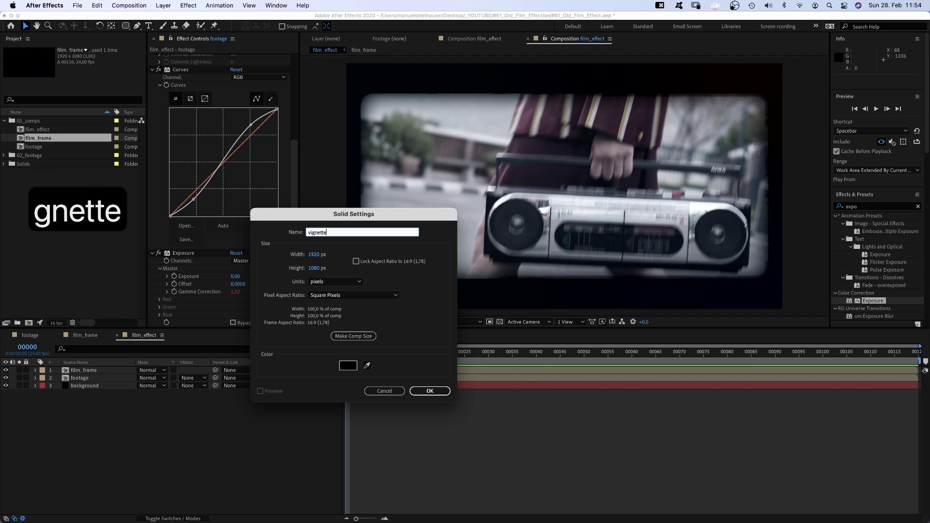
pyautogui.press('Return')
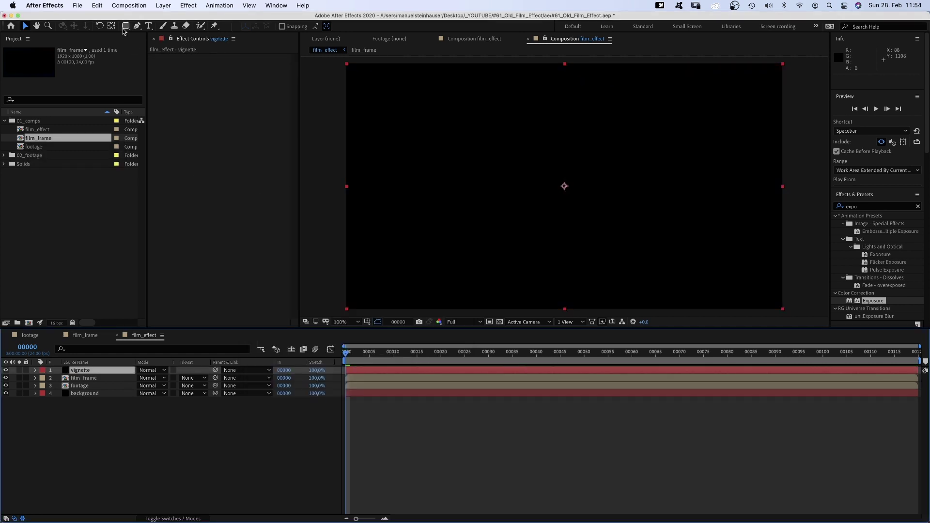
# Add a full-frame ellipse mask to vignette, set it to Subtract, and feather it 800 px
pyautogui.moveTo(125, 28); pyautogui.dragTo(160, 48)
pyautogui.doubleClick(125, 27)
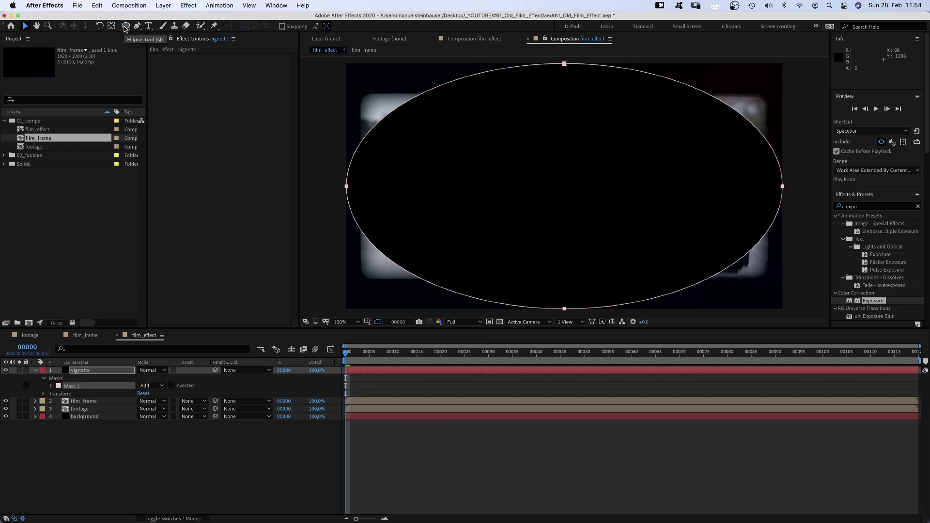
pyautogui.click(150, 386)
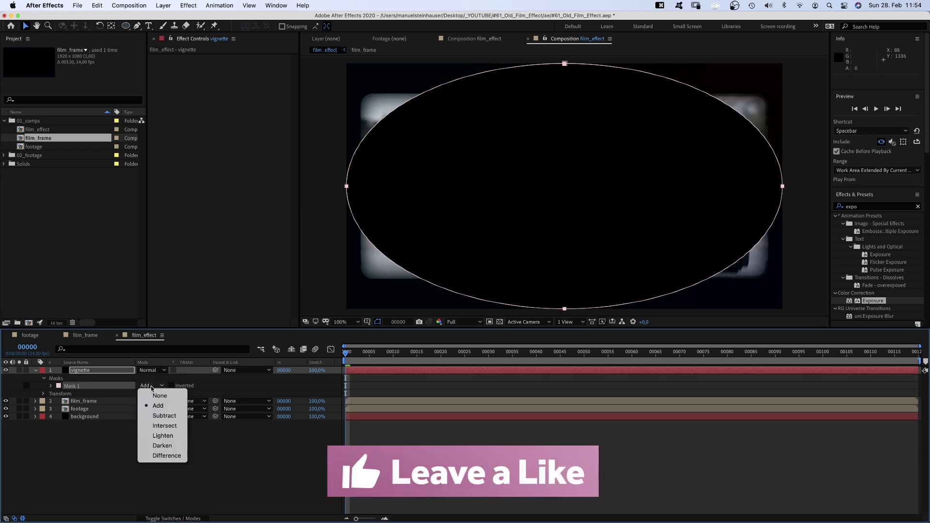
pyautogui.click(158, 415)
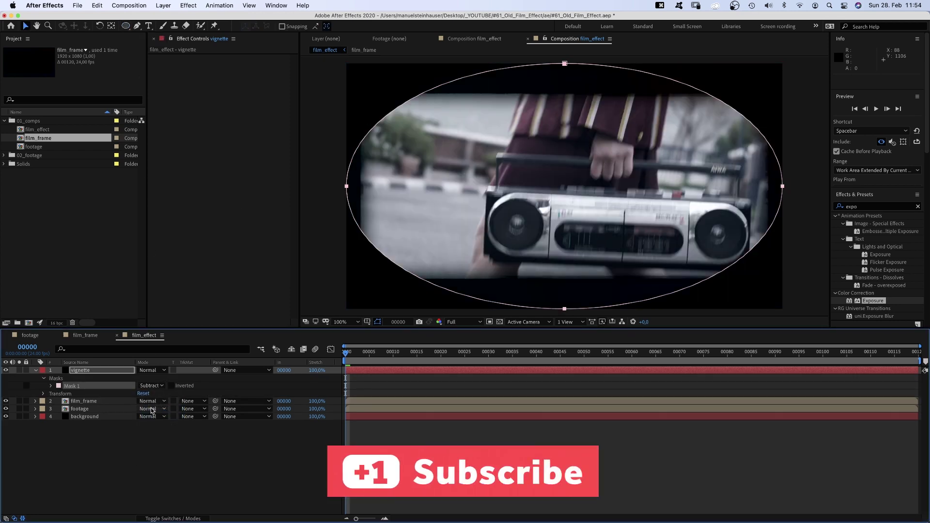
pyautogui.click(51, 387)
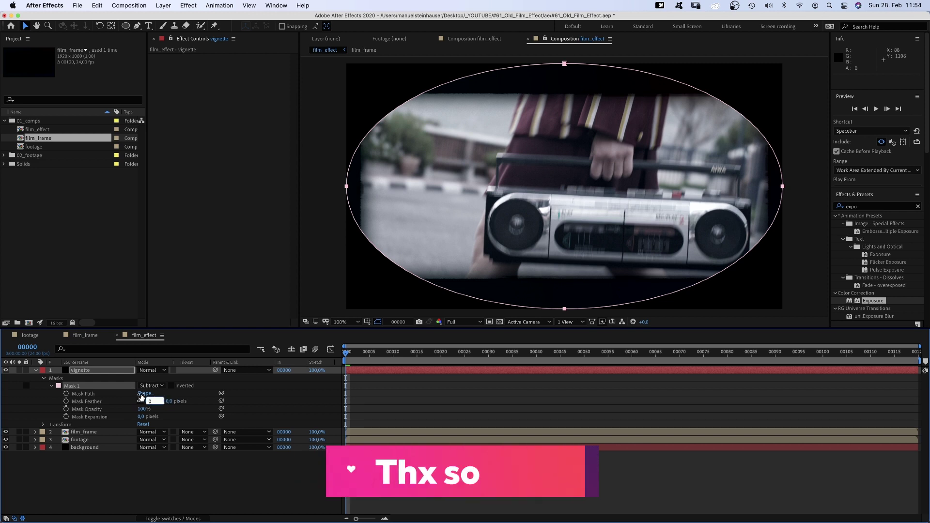
pyautogui.write('800')
pyautogui.press('Return')
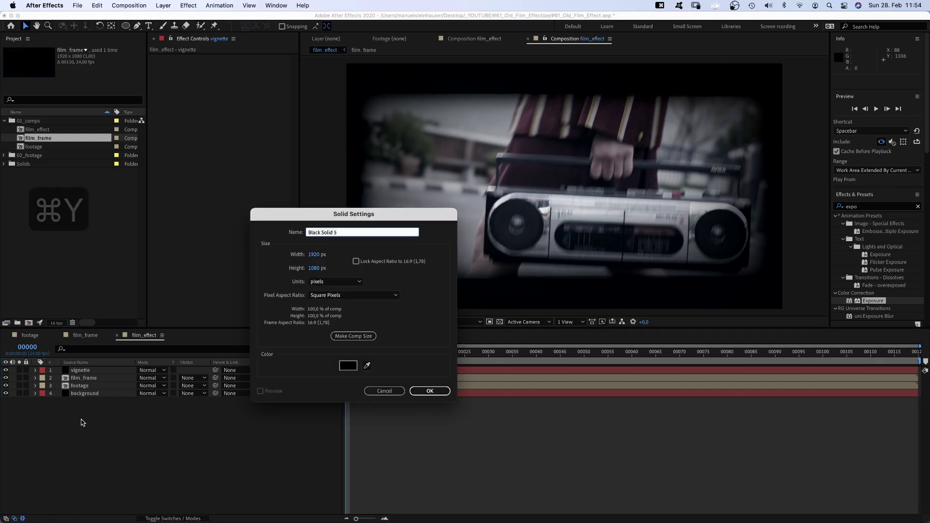
# Create a 'scratches' solid and apply Turbulent Noise to it
pyautogui.write('scratches')
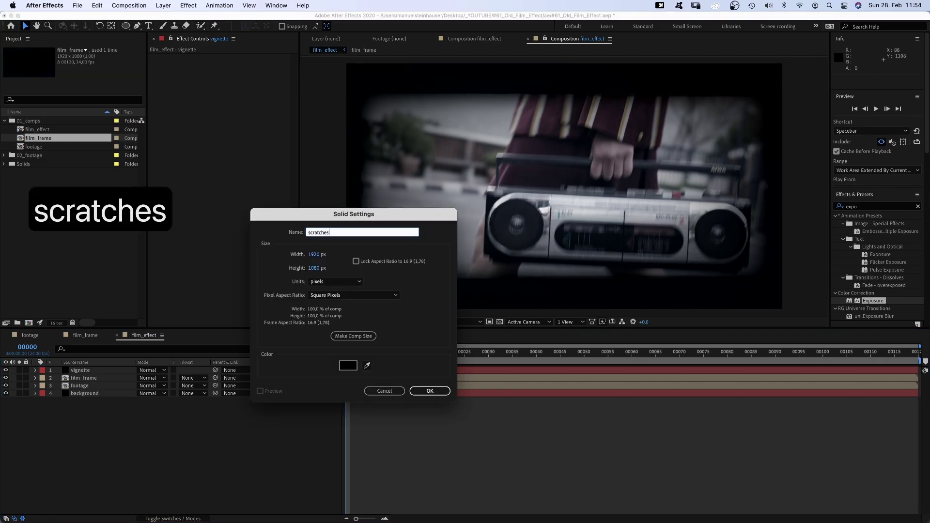
pyautogui.press('Return')
pyautogui.click(860, 208)
pyautogui.write('turbulent')
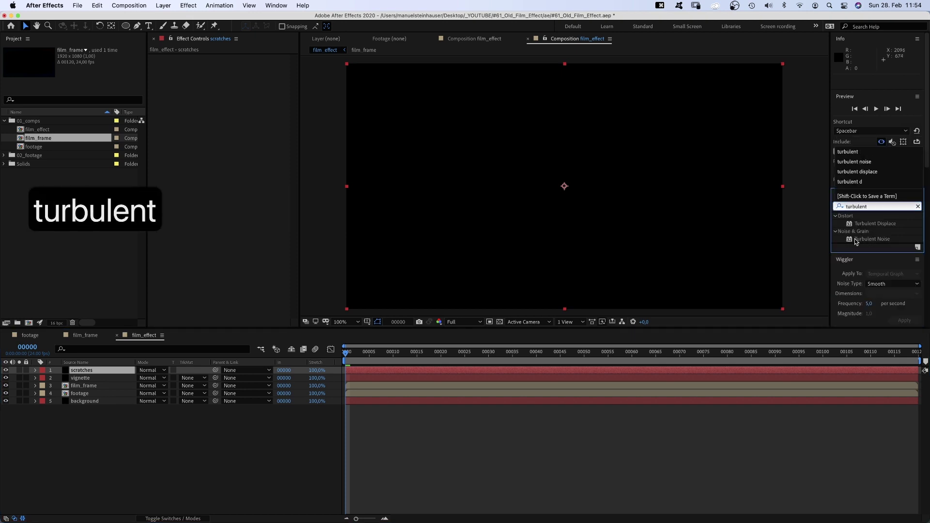
pyautogui.moveTo(856, 240); pyautogui.dragTo(206, 90)
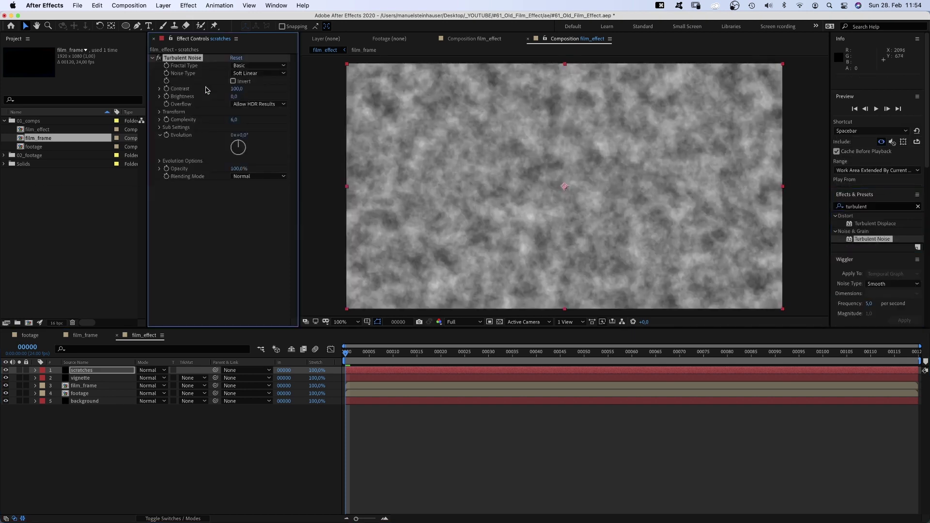
# Set the noise Fractal Type to Smeary with Contrast 550
pyautogui.click(245, 66)
pyautogui.click(275, 170)
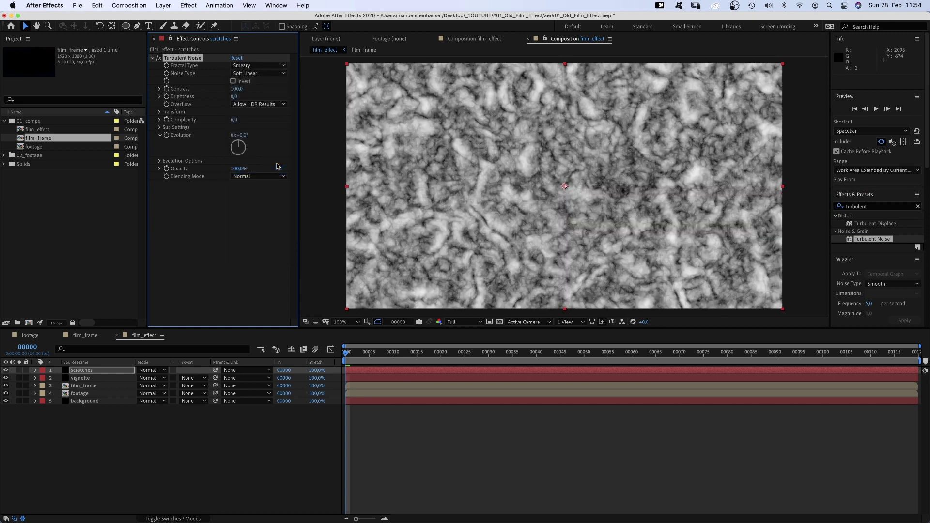
pyautogui.write('550')
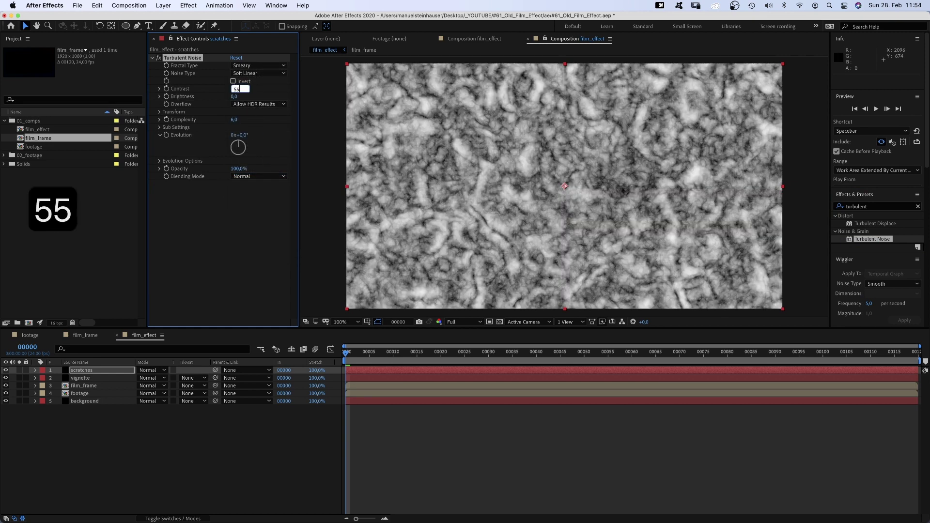
pyautogui.press('Return')
# Turn off Uniform Scaling and set Scale Width 6 and Scale Height 600
pyautogui.click(160, 112)
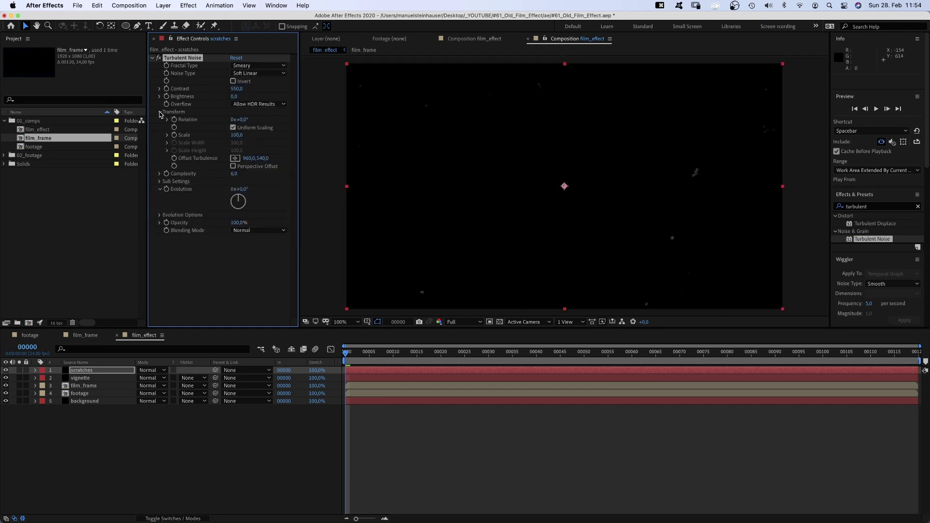
pyautogui.click(233, 128)
pyautogui.write('6')
pyautogui.press('Return')
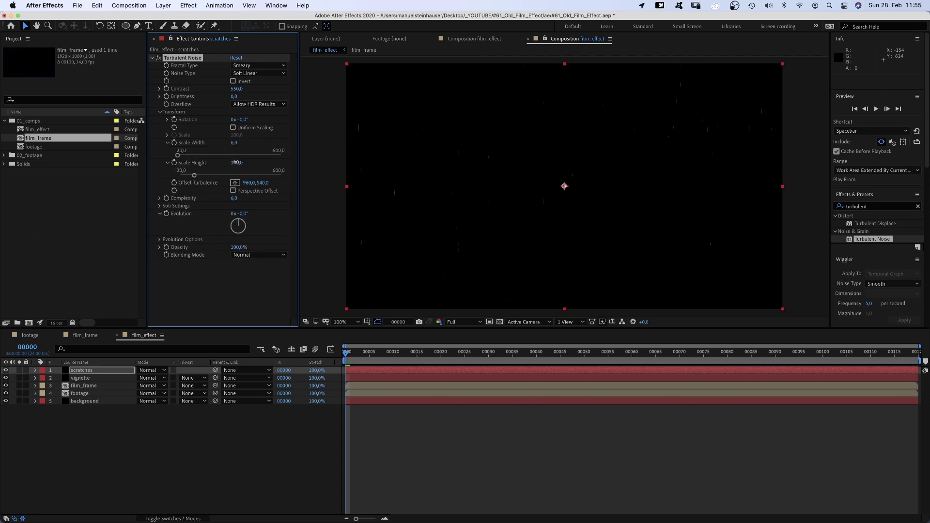
pyautogui.write('600')
pyautogui.press('Return')
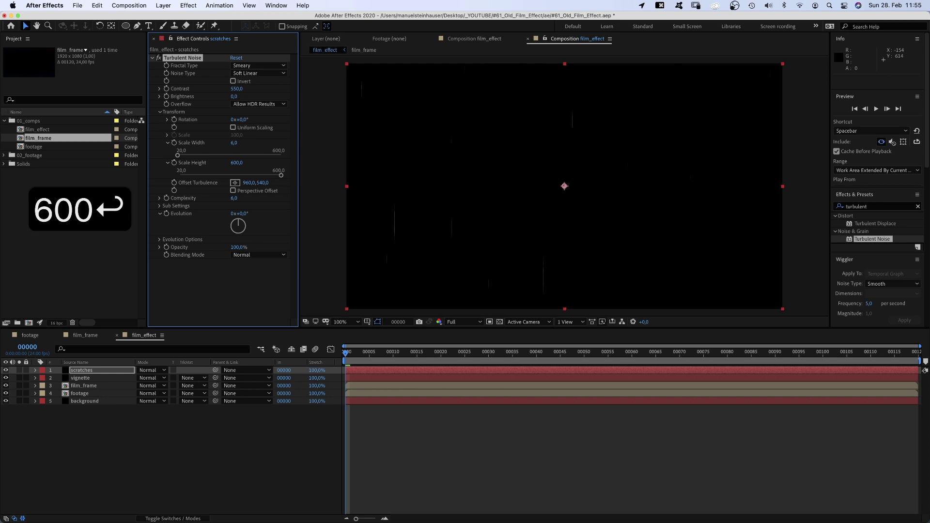
# Set the scratches layer's blending mode to Screen
pyautogui.click(121, 300)
pyautogui.click(100, 371)
pyautogui.click(154, 371)
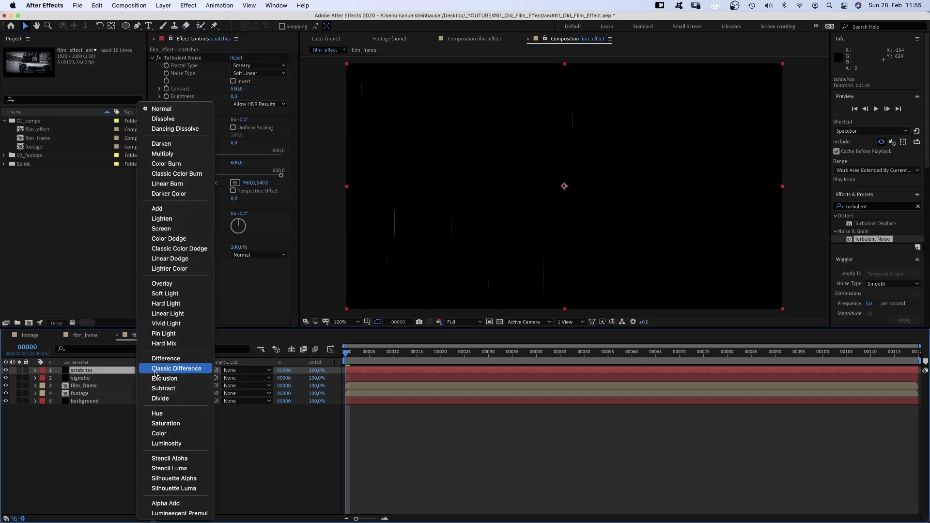
pyautogui.click(168, 229)
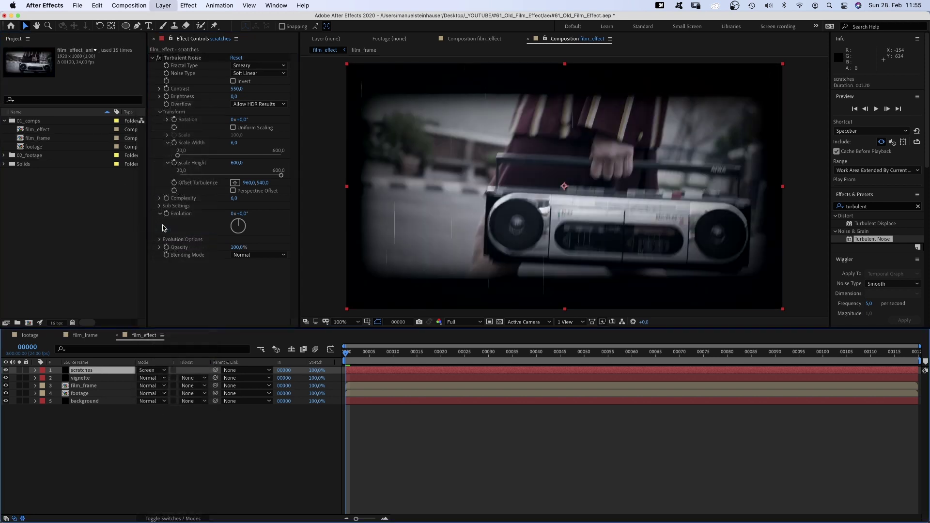
# Try a noise contrast of 400, then undo it back to 550
pyautogui.click(233, 90)
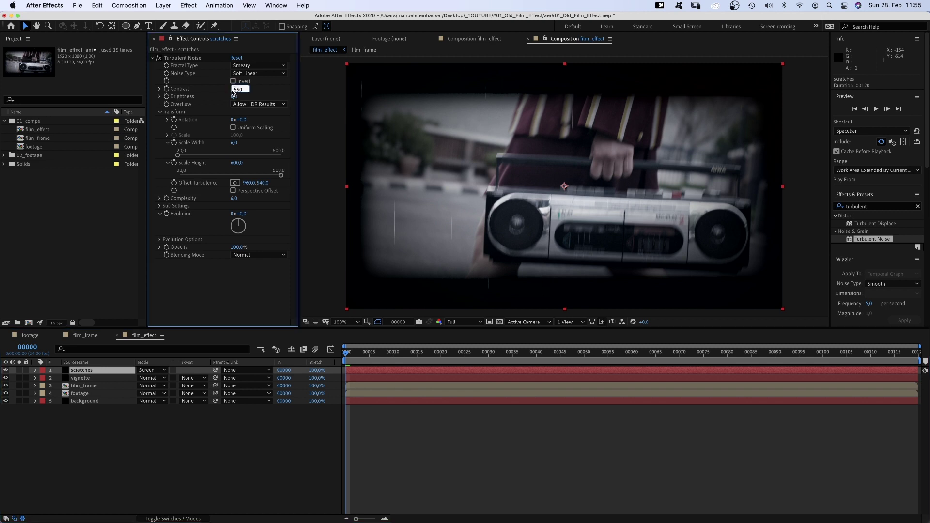
pyautogui.write('400')
pyautogui.press('Return')
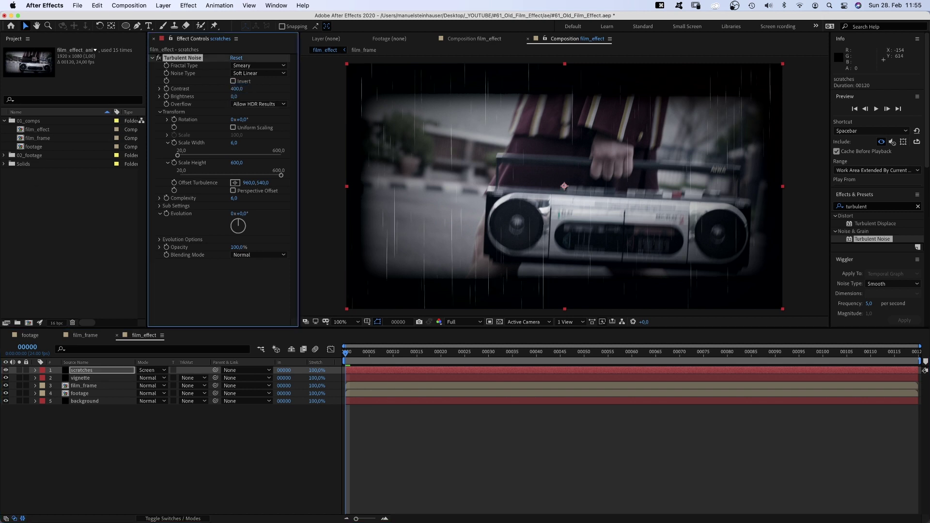
pyautogui.press('super+z')
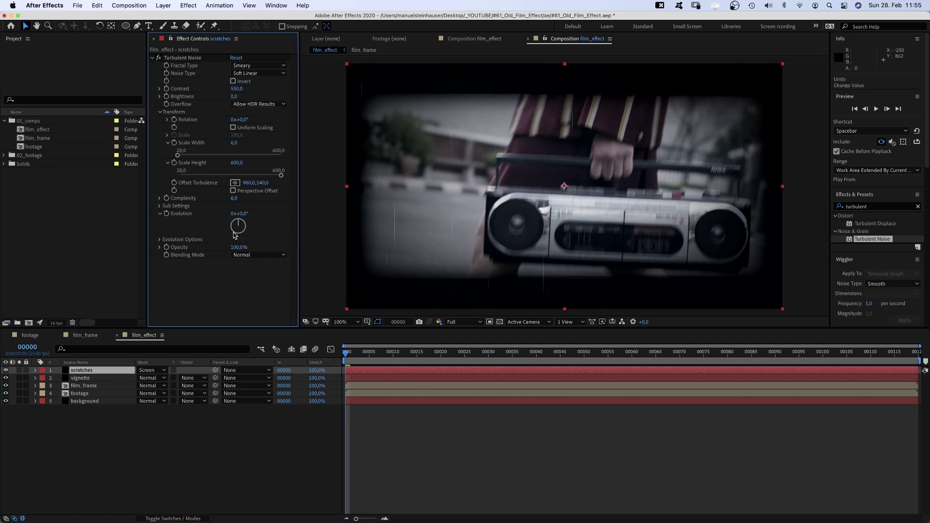
# Add a wiggle(4,200) expression to the Turbulent Noise Evolution
pyautogui.keyDown('alt'); pyautogui.click(166, 214); pyautogui.keyUp('alt')
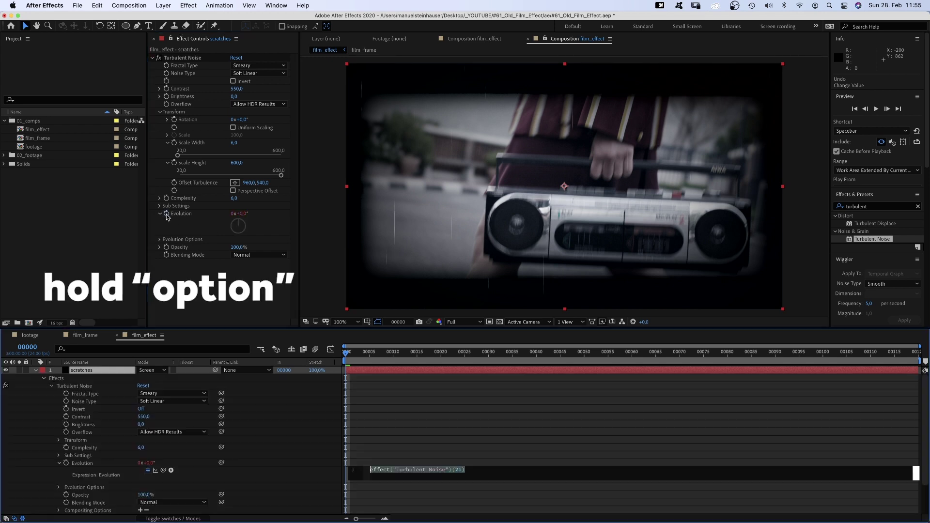
pyautogui.write('wiggl')
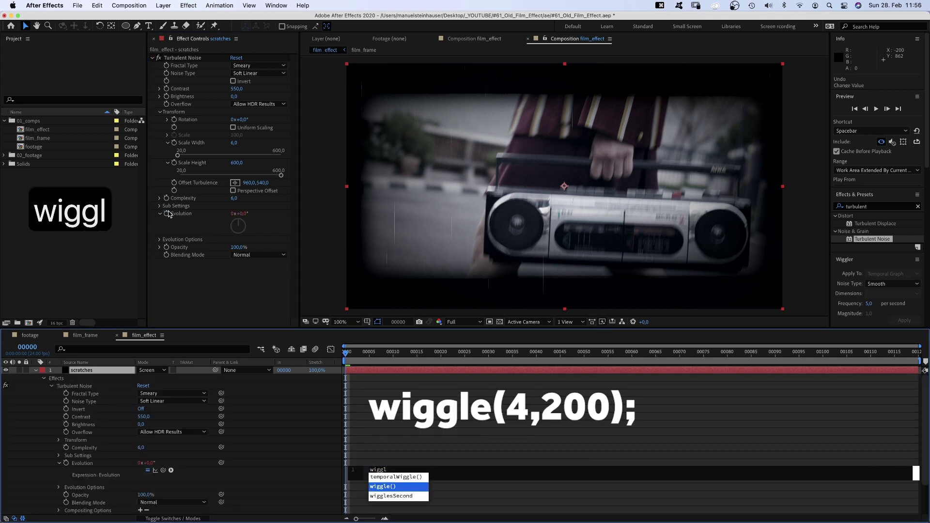
pyautogui.press('Return')
pyautogui.press('Right')
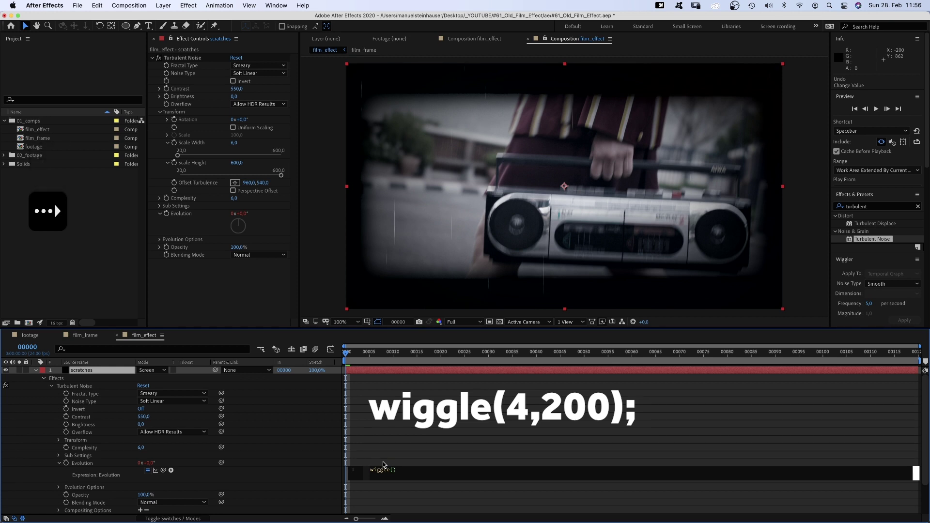
pyautogui.write(';')
pyautogui.click(394, 470)
pyautogui.write('4,2')
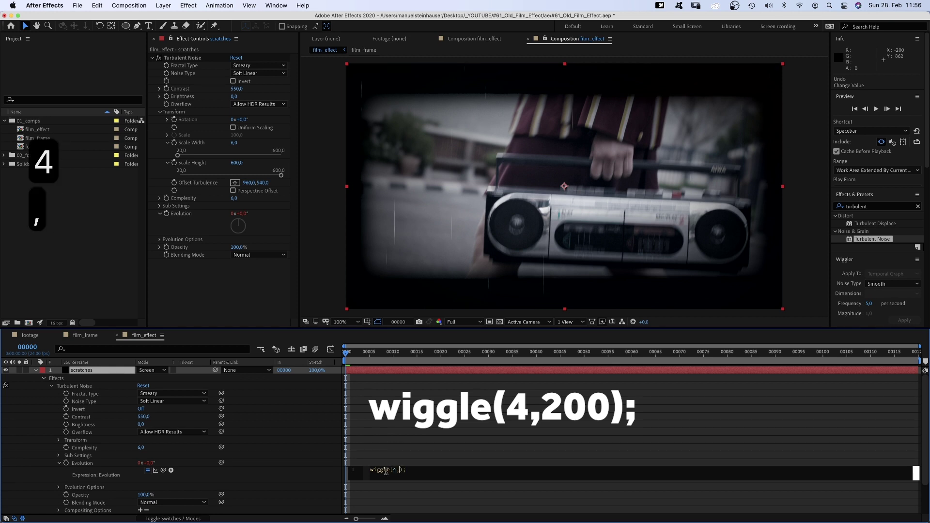
pyautogui.write('00')
pyautogui.click(324, 436)
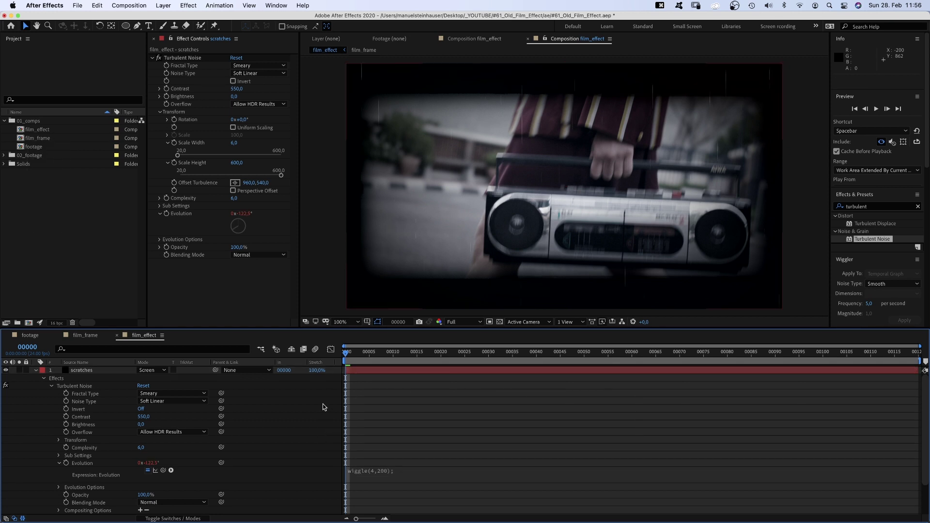
# Duplicate the scratches layer and rename the copy 'dust'
pyautogui.click(36, 371)
pyautogui.click(81, 371)
pyautogui.press('super+d')
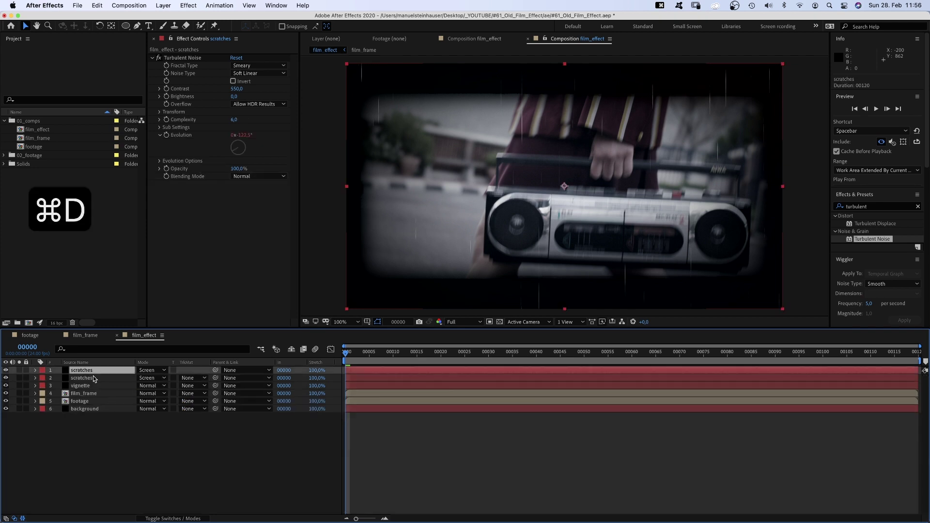
pyautogui.press('Return')
pyautogui.write('dust')
pyautogui.press('Return')
# Set the dust noise scale to 15 by 15
pyautogui.click(159, 112)
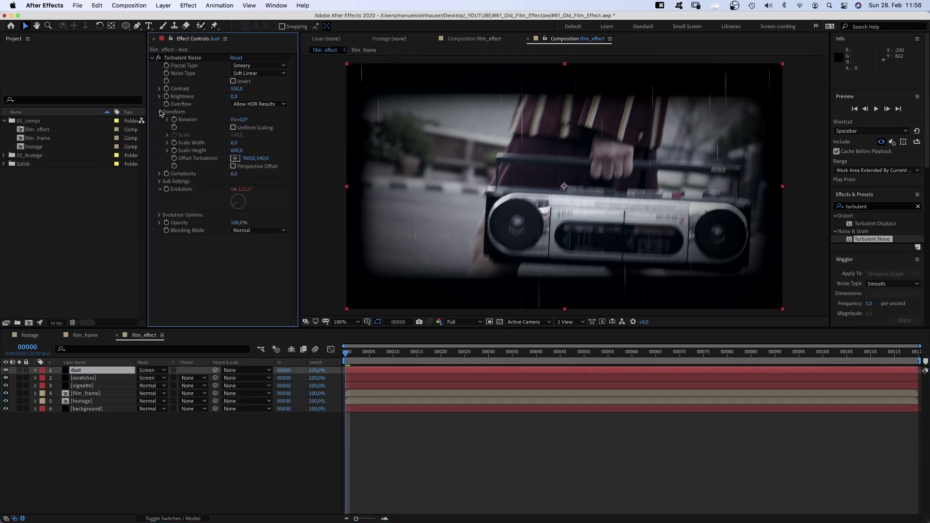
pyautogui.write('15')
pyautogui.press('Tab')
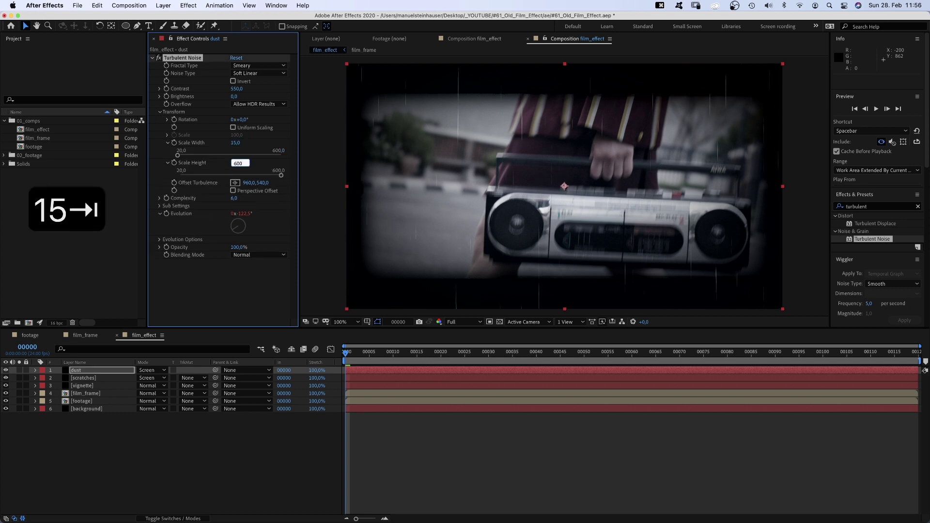
pyautogui.write('15')
pyautogui.press('Return')
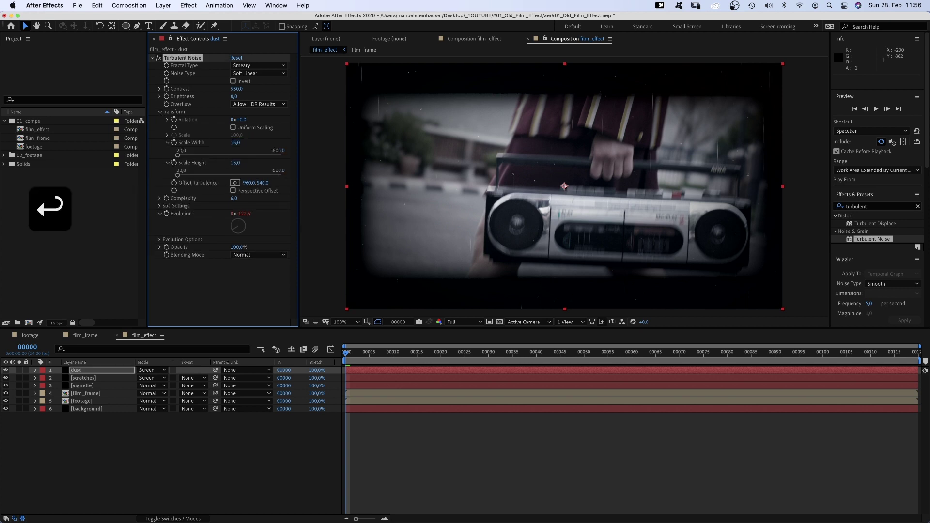
# Duplicate the dust layer and rename the copy 'dust_big'
pyautogui.click(90, 371)
pyautogui.press('cmd+d')
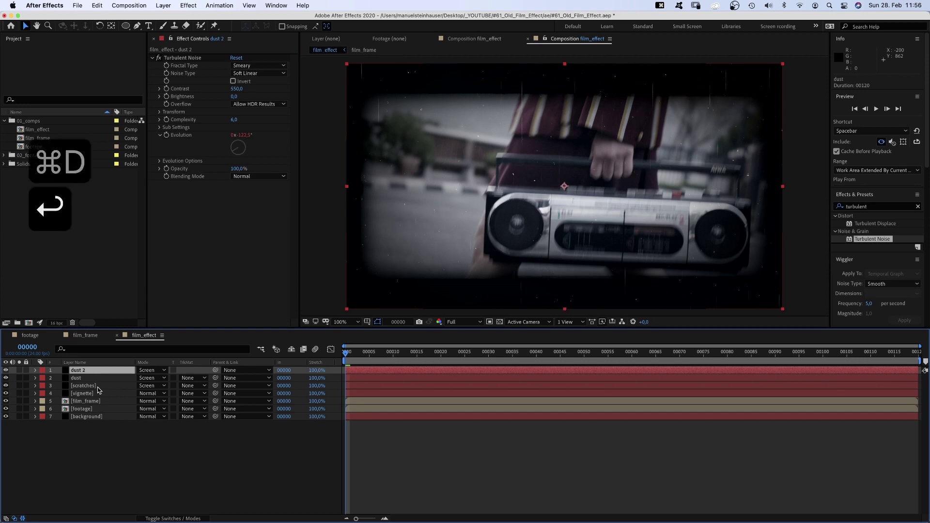
pyautogui.press('BackSpace')
pyautogui.press('BackSpace')
pyautogui.write('_big')
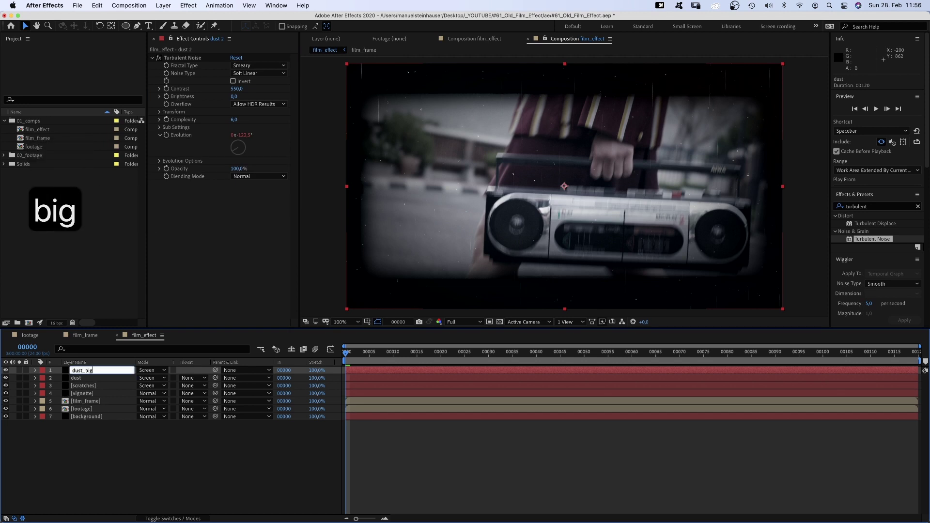
pyautogui.press('Return')
# Give dust_big's noise Contrast 600 and a 50 by 50 scale
pyautogui.click(237, 89)
pyautogui.write('600')
pyautogui.press('Return')
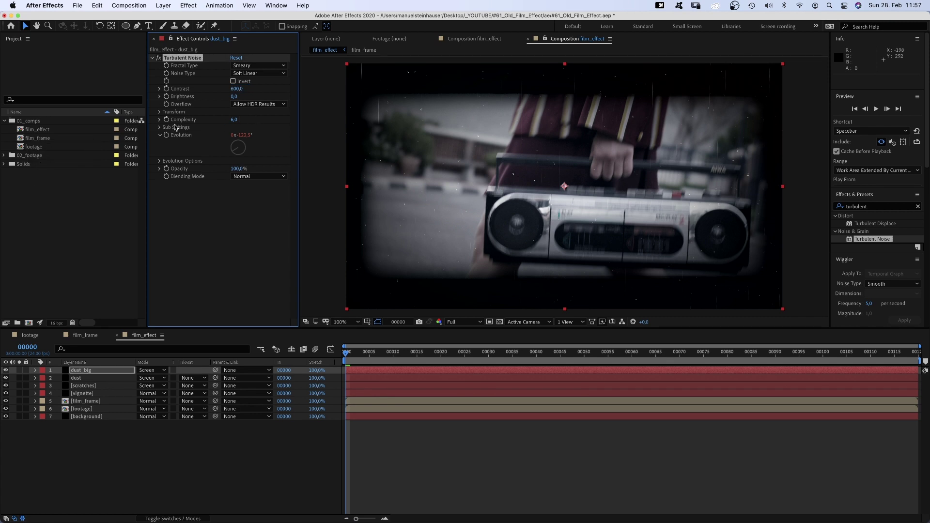
pyautogui.click(160, 112)
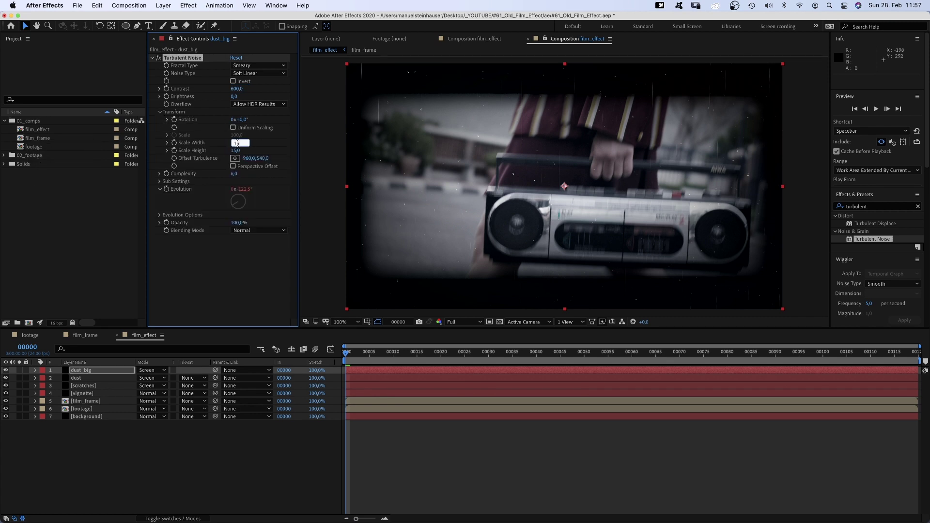
pyautogui.write('50')
pyautogui.press('Tab')
pyautogui.write('50')
pyautogui.press('Return')
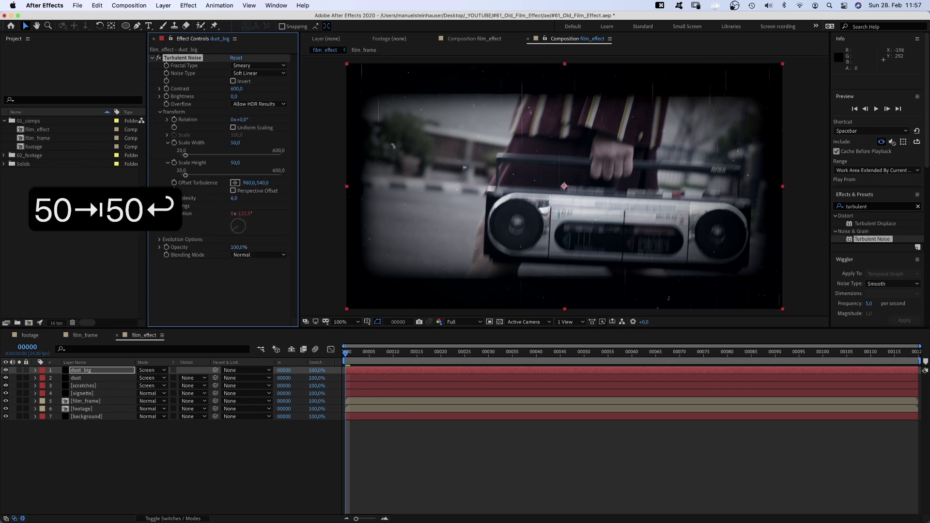
# Set both dust and dust_big to 75% opacity
pyautogui.keyDown('shift'); pyautogui.click(83, 379); pyautogui.keyUp('shift')
pyautogui.press('t')
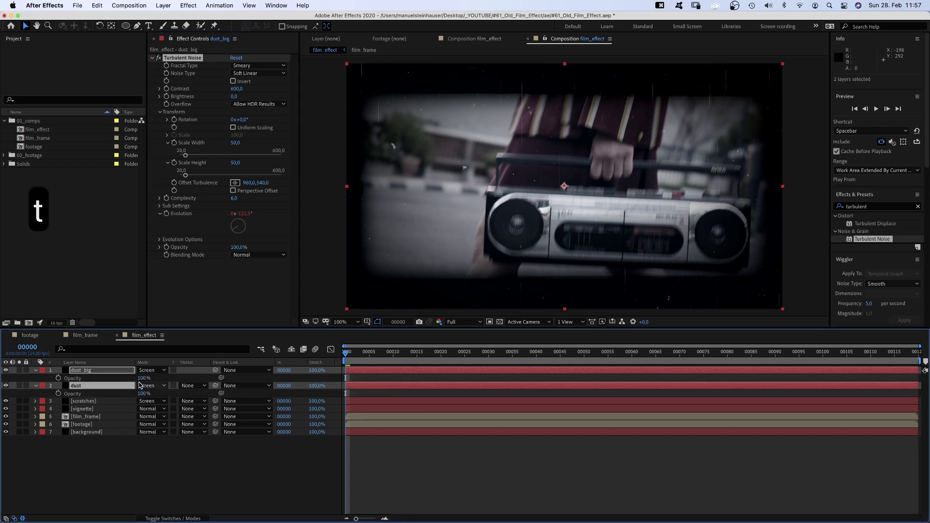
pyautogui.click(142, 379)
pyautogui.write('75')
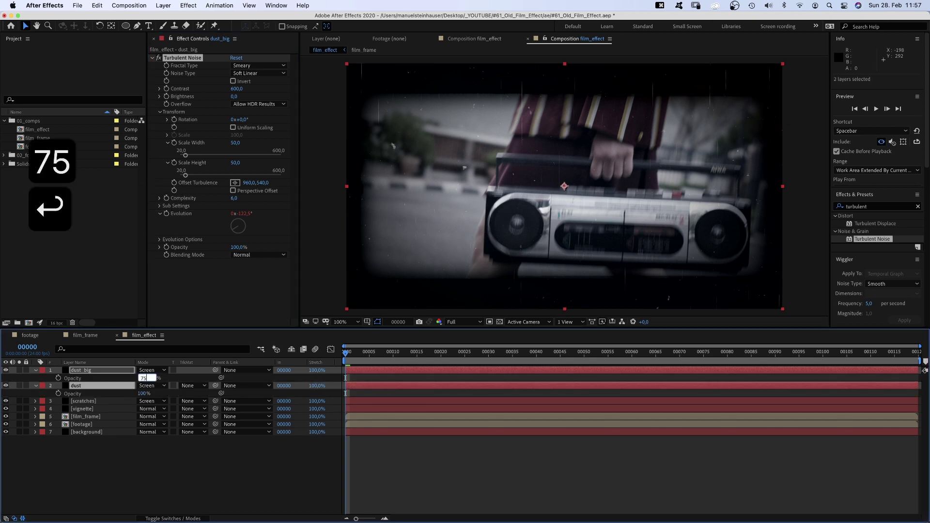
pyautogui.press('Return')
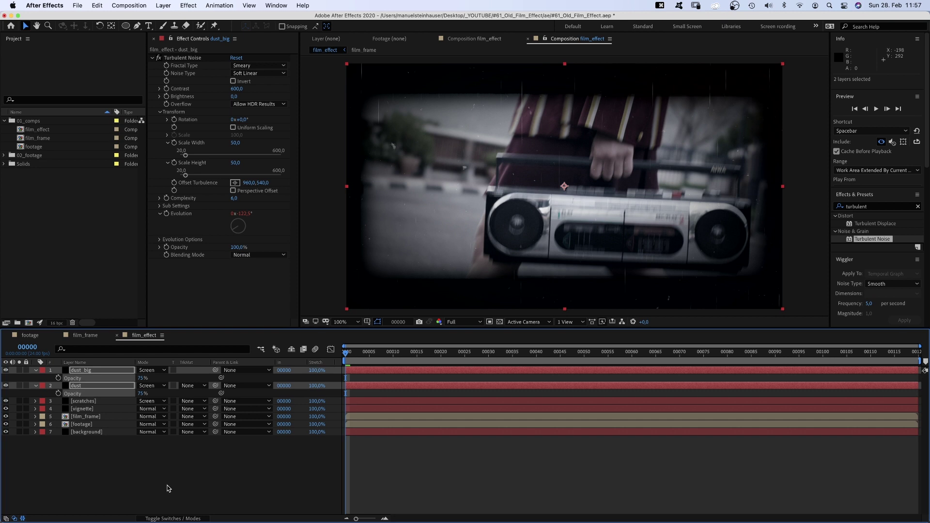
# Add an adjustment layer named 'pos' and parent dust_big through footage to it
pyautogui.press('alt+super+y')
pyautogui.press('Return')
pyautogui.write('pos')
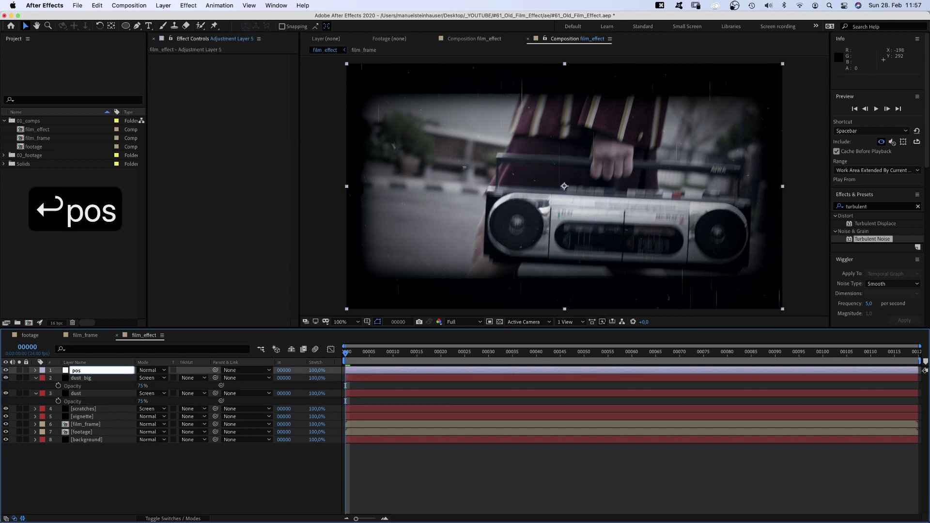
pyautogui.press('Return')
pyautogui.click(81, 378)
pyautogui.keyDown('shift'); pyautogui.click(81, 433); pyautogui.keyUp('shift')
pyautogui.moveTo(215, 379); pyautogui.dragTo(72, 372)
# Separate the pos layer's Position into X and Y dimensions
pyautogui.click(72, 371)
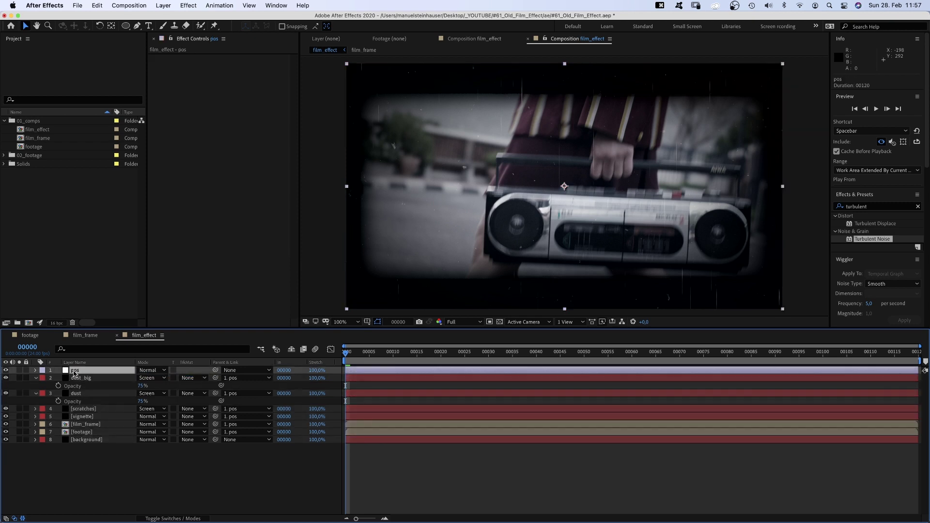
pyautogui.click(36, 371)
pyautogui.click(44, 379)
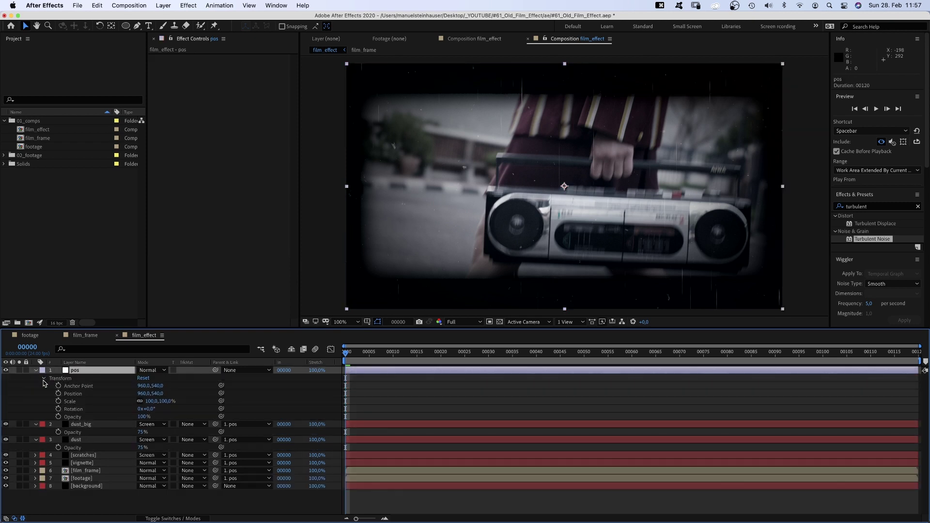
pyautogui.rightClick(72, 394)
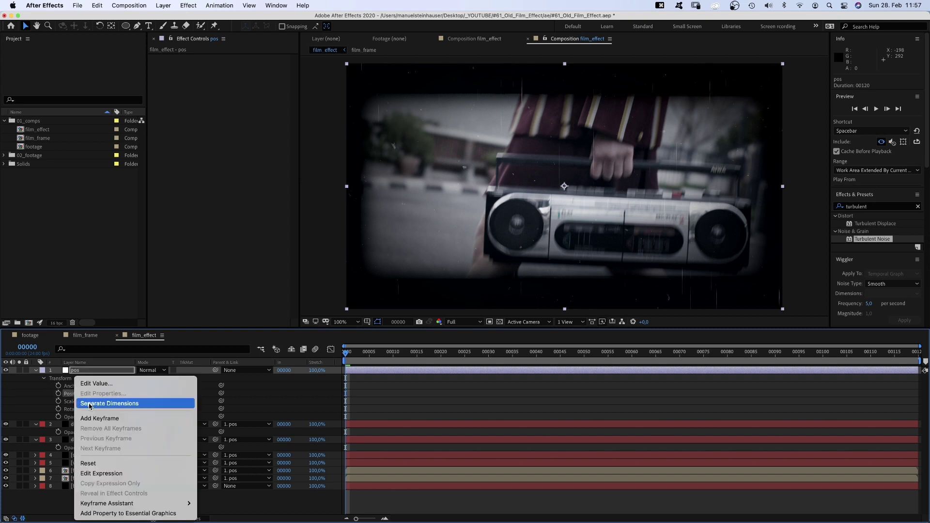
pyautogui.click(90, 403)
pyautogui.click(76, 402)
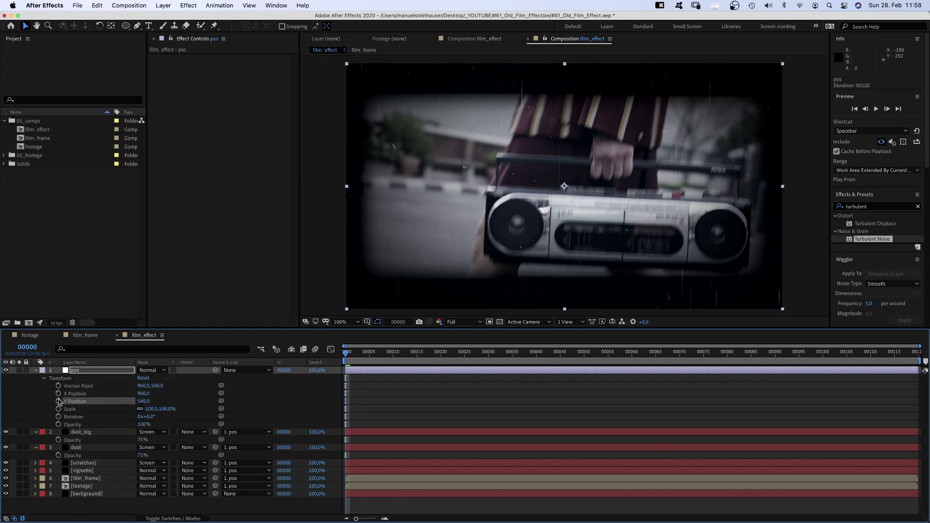
# Drive pos's Y Position with a gaussRandom(530,550) expression
pyautogui.keyDown('alt'); pyautogui.click(58, 401); pyautogui.keyUp('alt')
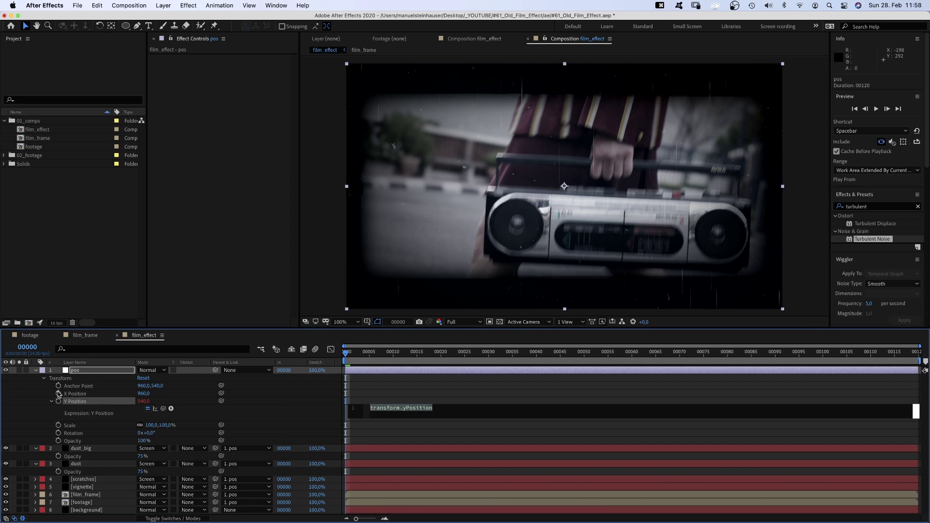
pyautogui.write('gauss')
pyautogui.press('Return')
pyautogui.press('Right')
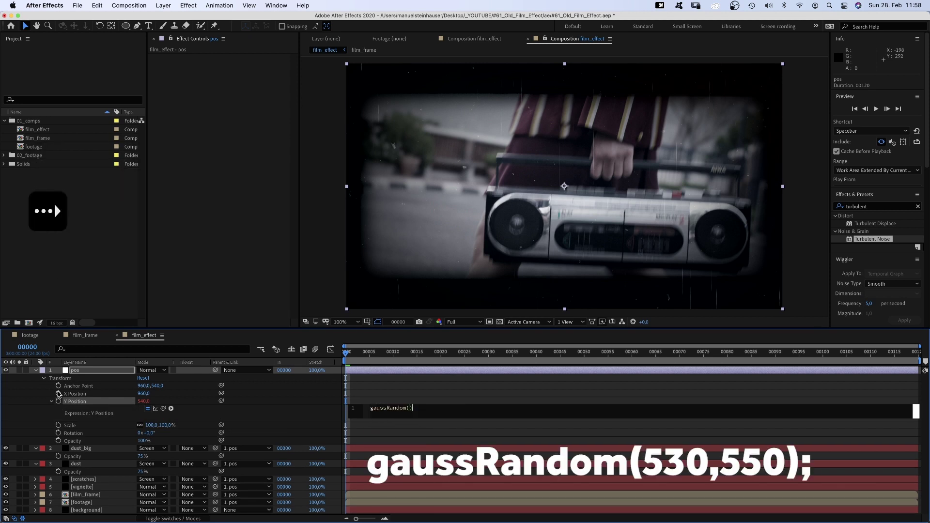
pyautogui.write(';')
pyautogui.press('Left')
pyautogui.press('Left')
pyautogui.write('530,550')
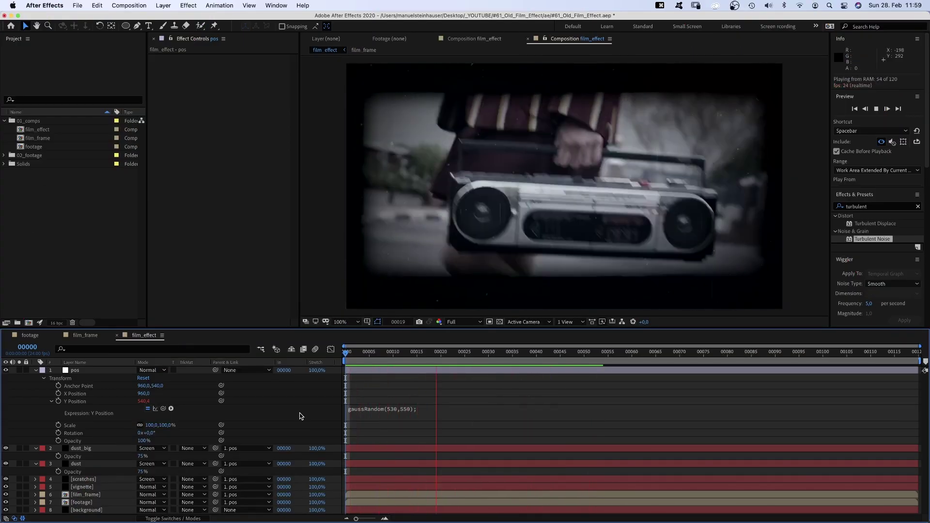
# Stop the preview and add an adjustment layer named 'grain'
pyautogui.press('0')
pyautogui.press('0')
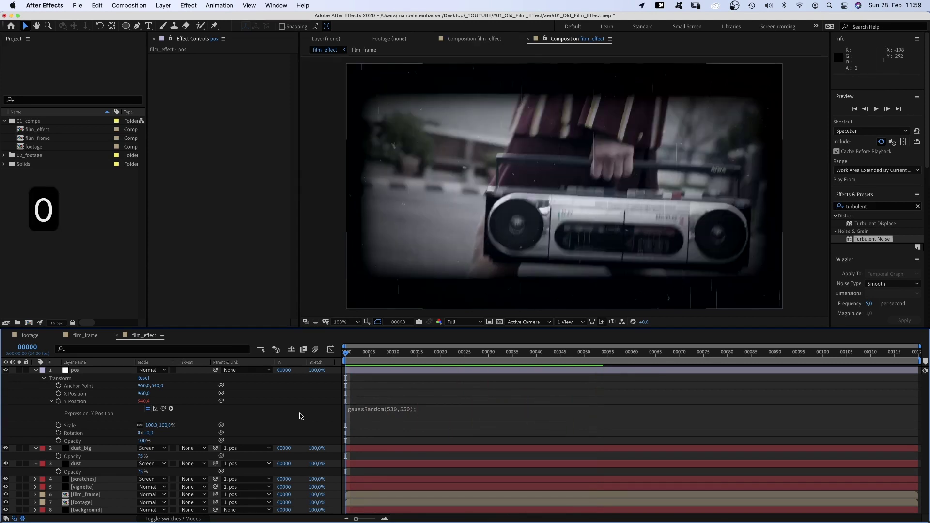
pyautogui.click(35, 371)
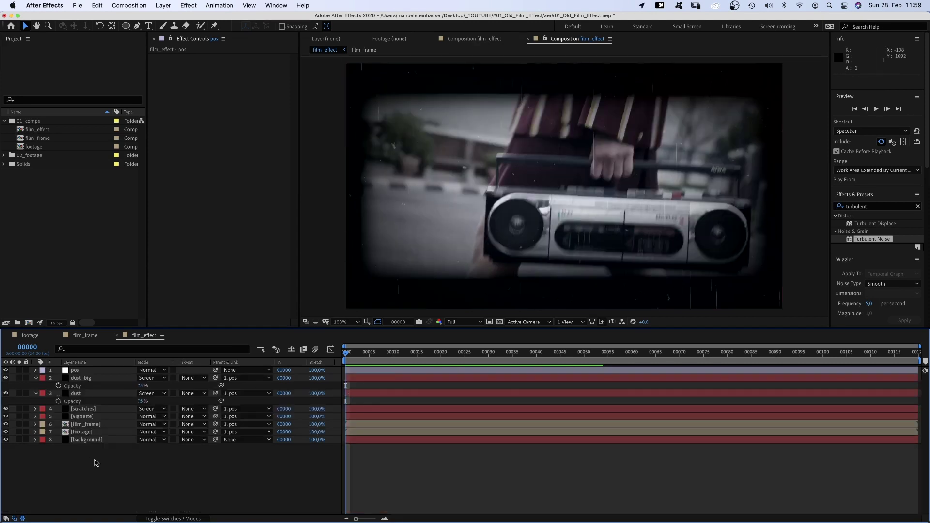
pyautogui.press('alt+super+y')
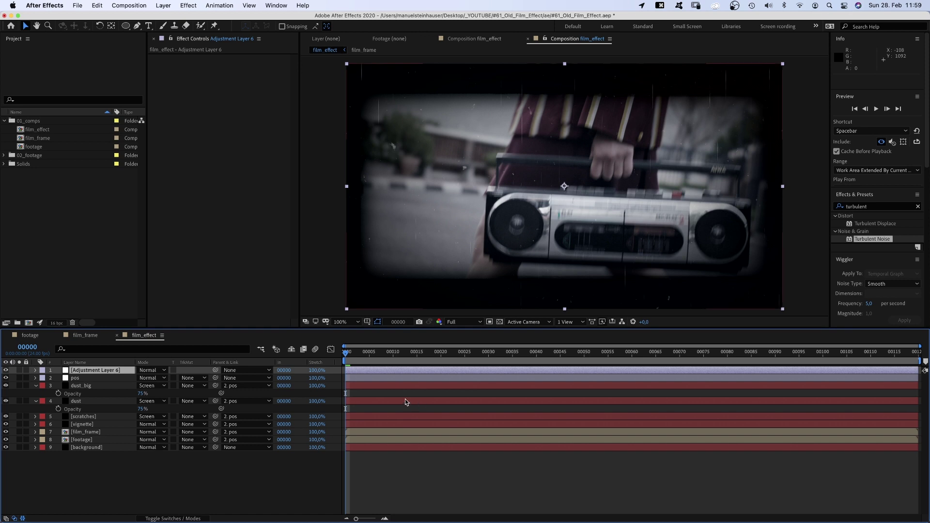
pyautogui.press('Return')
pyautogui.write('grain')
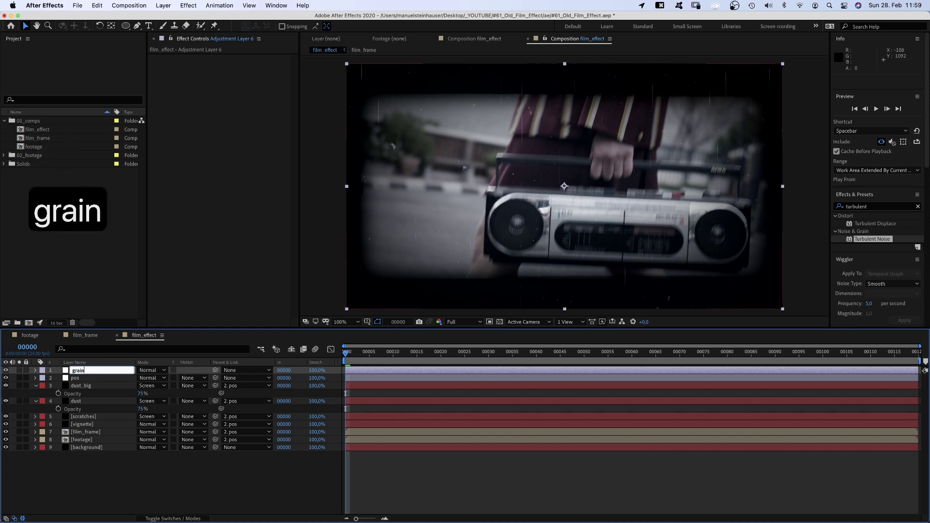
pyautogui.press('Return')
# Apply Add Grain to the grain layer with Final Output viewing mode and size 0,8
pyautogui.click(867, 206)
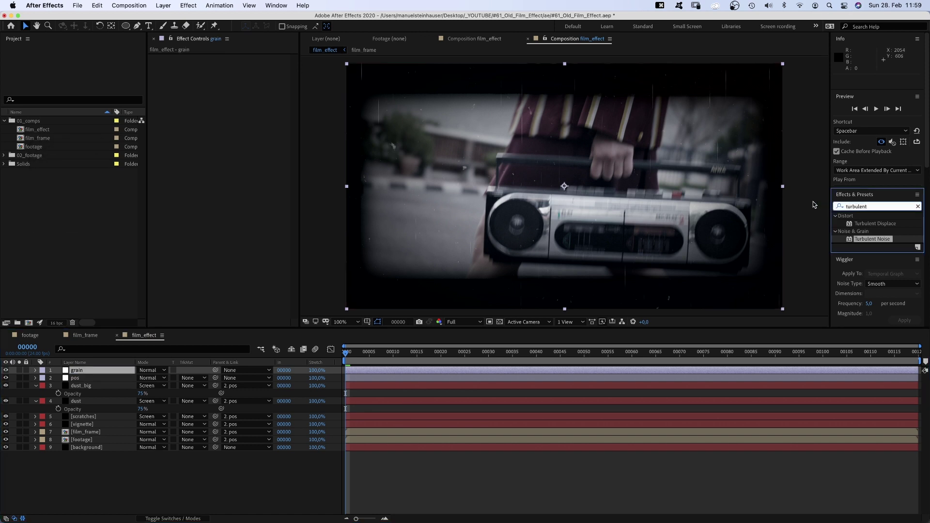
pyautogui.write('grain')
pyautogui.moveTo(849, 225); pyautogui.dragTo(215, 98)
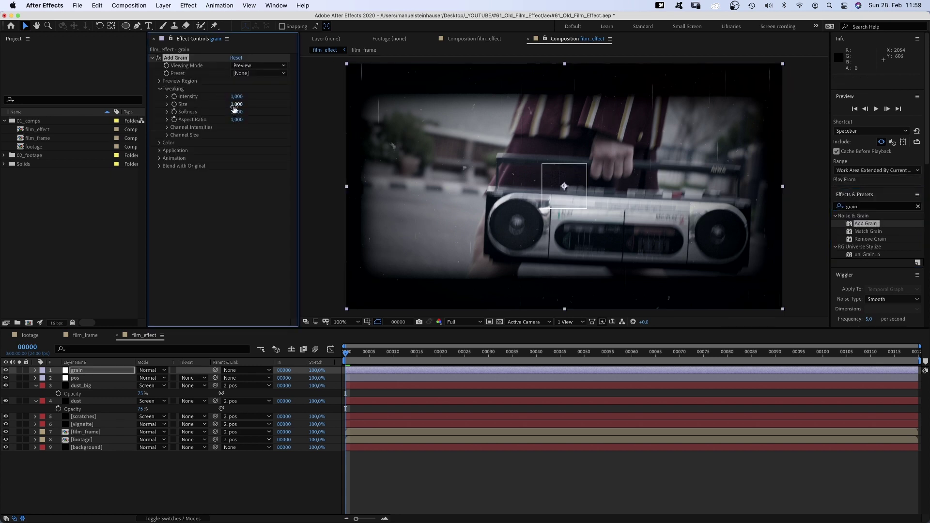
pyautogui.click(246, 66)
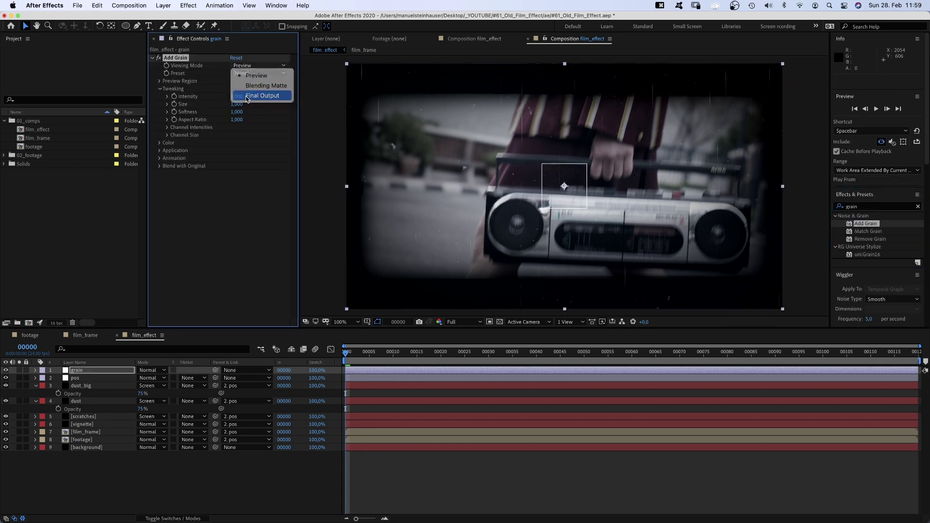
pyautogui.click(262, 96)
pyautogui.write('0,8')
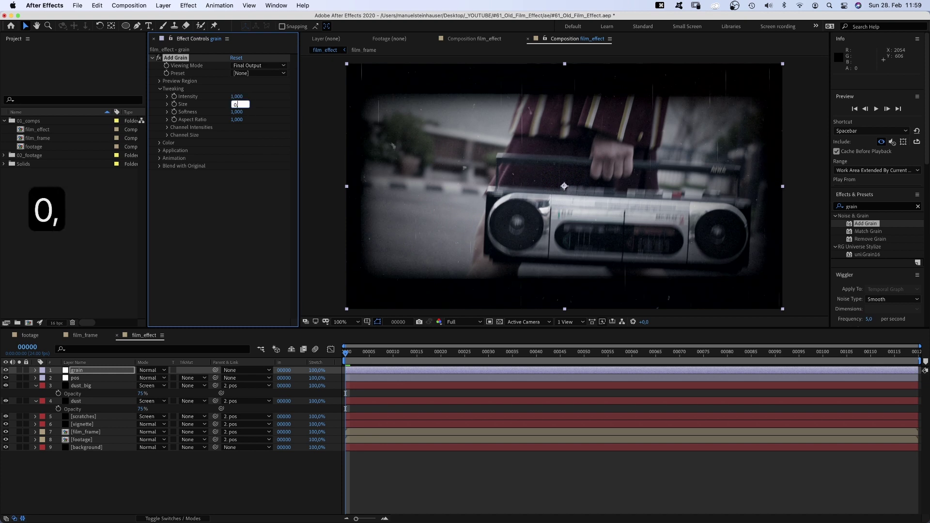
pyautogui.press('Return')
# Add an adjustment layer named 'posterize time'
pyautogui.press('alt+super+y')
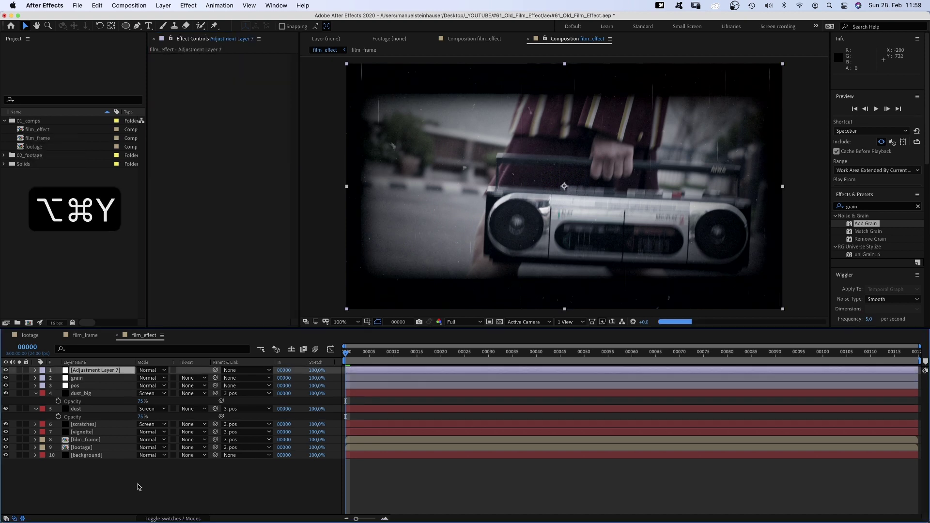
pyautogui.press('Return')
pyautogui.write('posterize time')
pyautogui.press('Return')
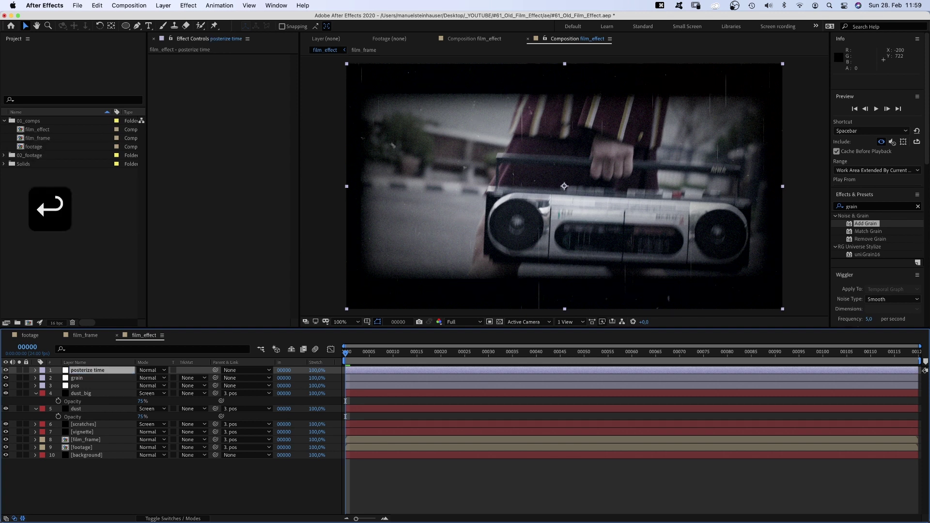
# Apply Posterize Time at 12 fps to it and preview the choppy result
pyautogui.click(855, 209)
pyautogui.write('posterize')
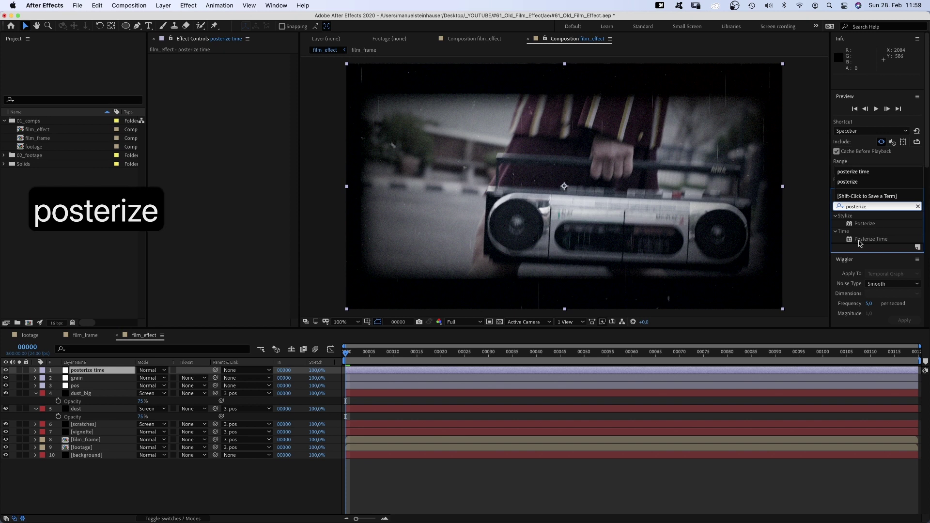
pyautogui.moveTo(860, 240); pyautogui.dragTo(210, 94)
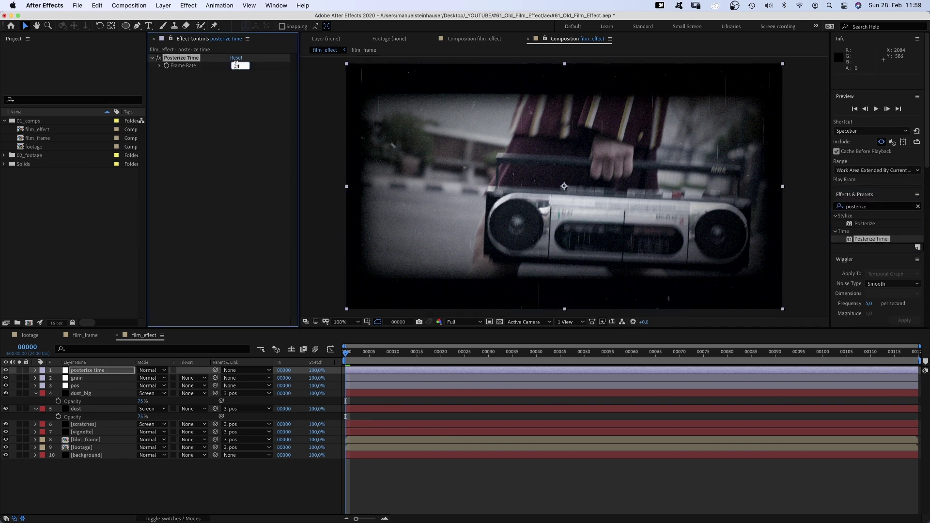
pyautogui.write('12')
pyautogui.press('Return')
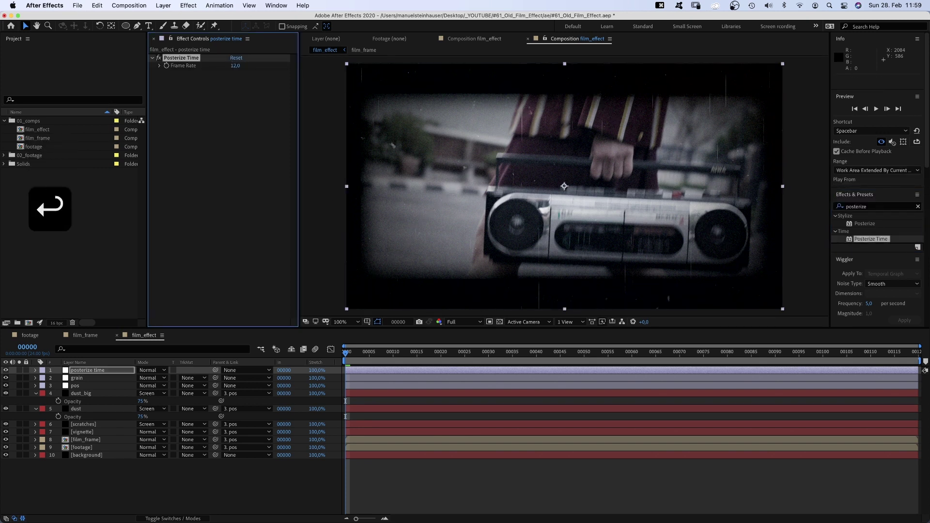
pyautogui.press('space')
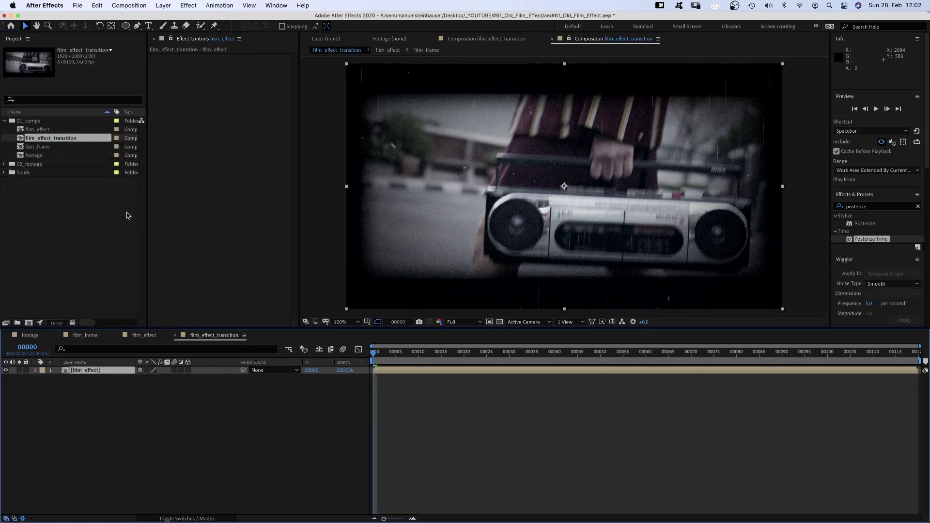
# Mark the cut at frame 49, duplicate film_effect, and trim the copy to frames 45–53
pyautogui.moveTo(474, 359); pyautogui.dragTo(596, 361)
pyautogui.moveTo(926, 362); pyautogui.dragTo(619, 359)
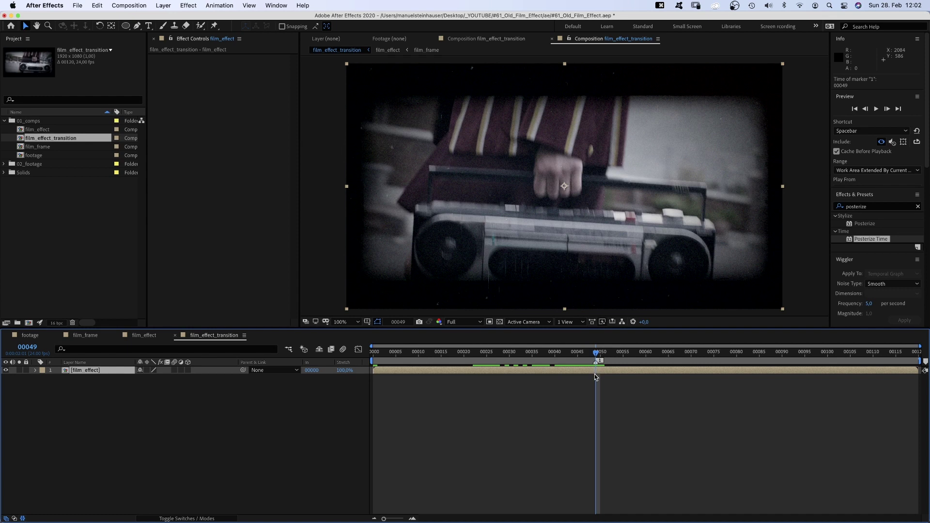
pyautogui.press('super+d')
pyautogui.moveTo(596, 363); pyautogui.dragTo(575, 366)
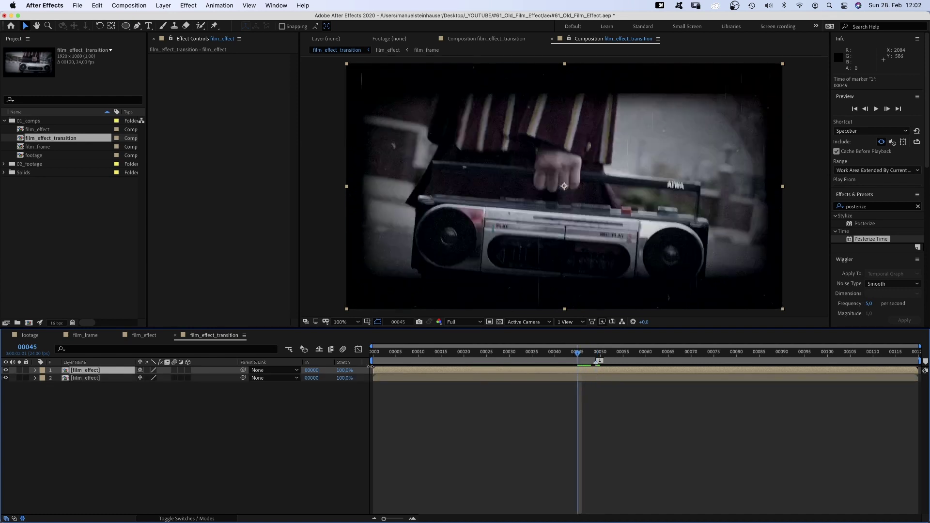
pyautogui.moveTo(371, 369); pyautogui.dragTo(620, 365)
pyautogui.moveTo(916, 369); pyautogui.dragTo(619, 387)
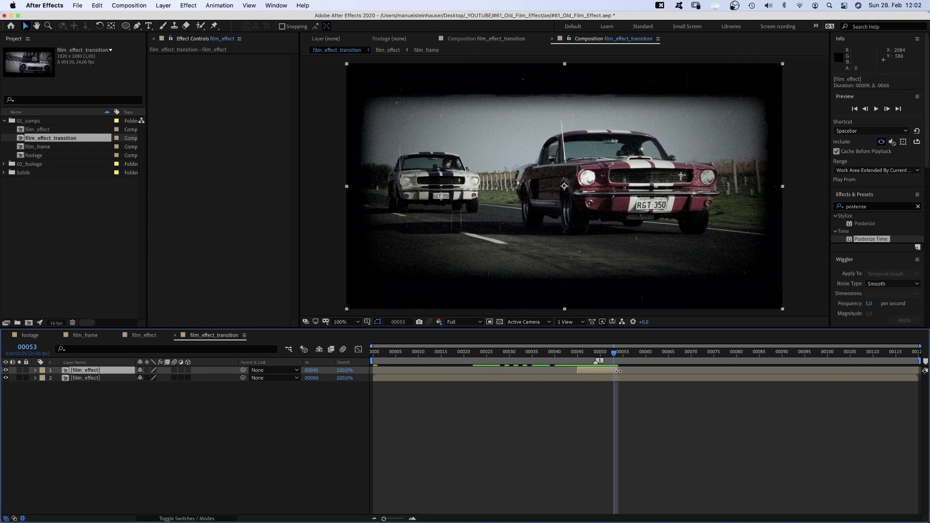
# At frame 49, duplicate the top film_effect layer and show Position for both copies
pyautogui.click(596, 350)
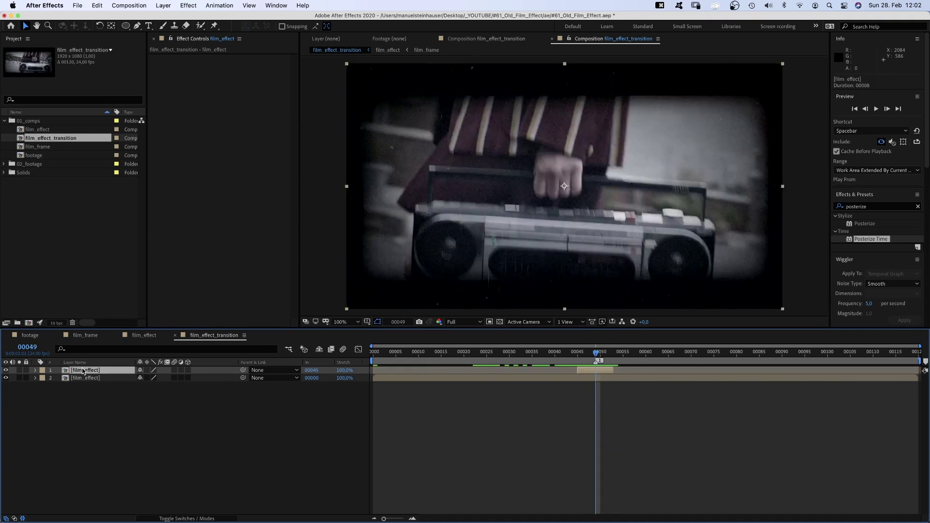
pyautogui.press('super+d')
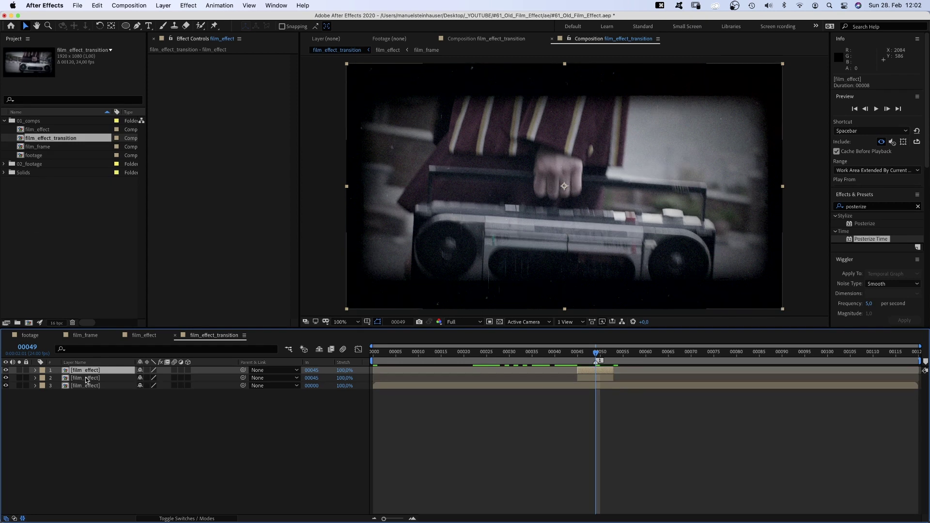
pyautogui.keyDown('shift'); pyautogui.click(85, 378); pyautogui.keyUp('shift')
pyautogui.press('p')
pyautogui.click(156, 459)
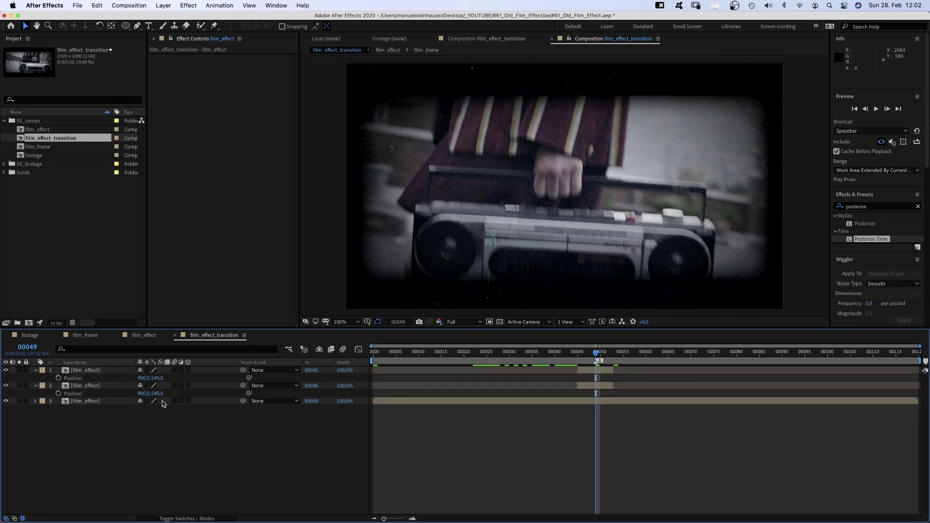
# Offset the copies' Y by +1080 and -1080 (1620, -540) and parent both to layer 3
pyautogui.press('Right')
pyautogui.write('+1080')
pyautogui.press('Return')
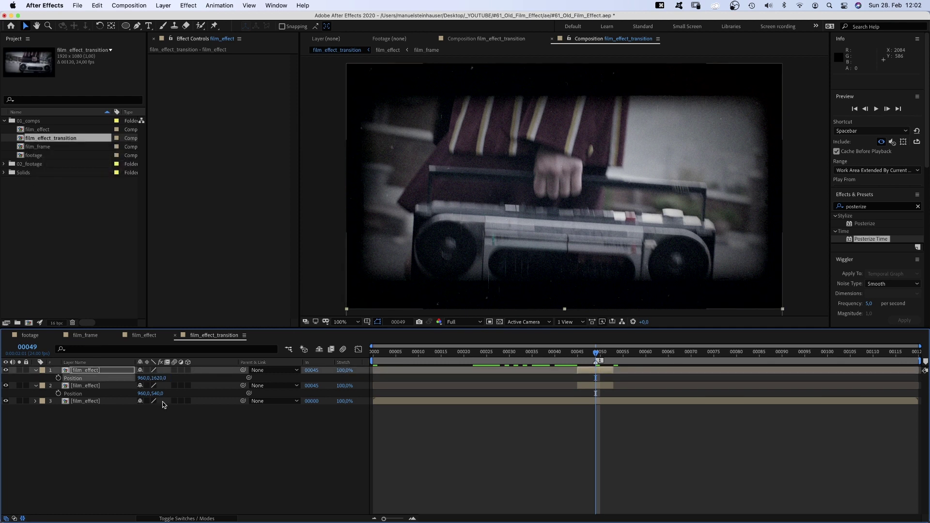
pyautogui.click(167, 395)
pyautogui.press('Right')
pyautogui.write('-1080')
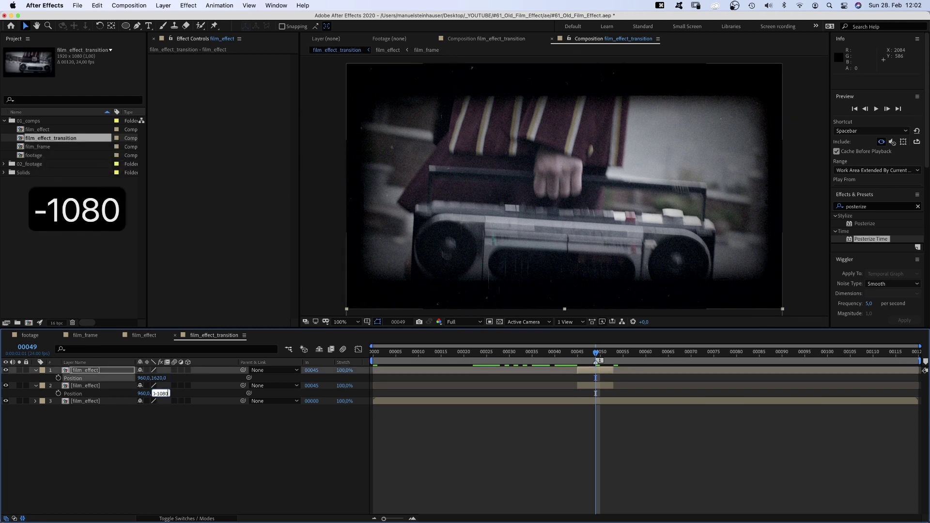
pyautogui.press('Return')
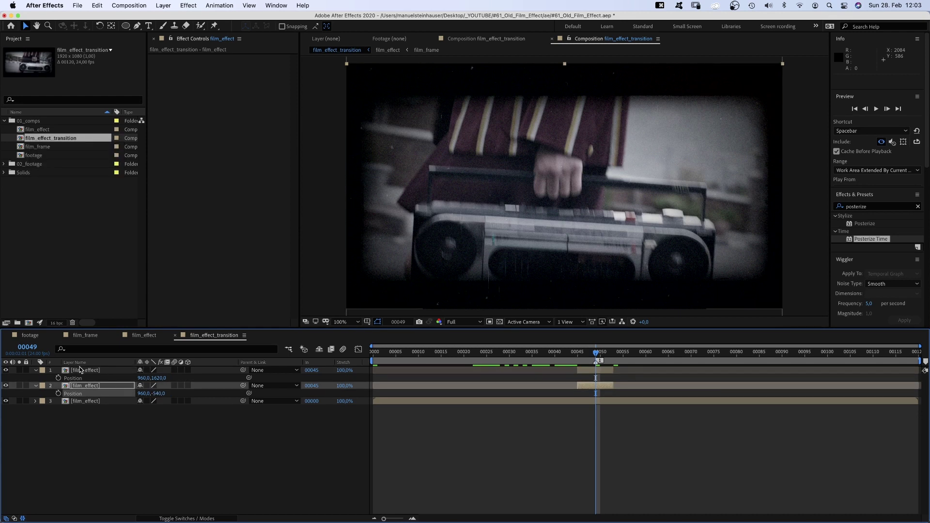
pyautogui.keyDown('shift'); pyautogui.click(83, 372); pyautogui.keyUp('shift')
pyautogui.moveTo(224, 377); pyautogui.dragTo(82, 402)
# Enable Position keyframing on layer 3, the full-length film_effect layer, at frame 45
pyautogui.click(578, 353)
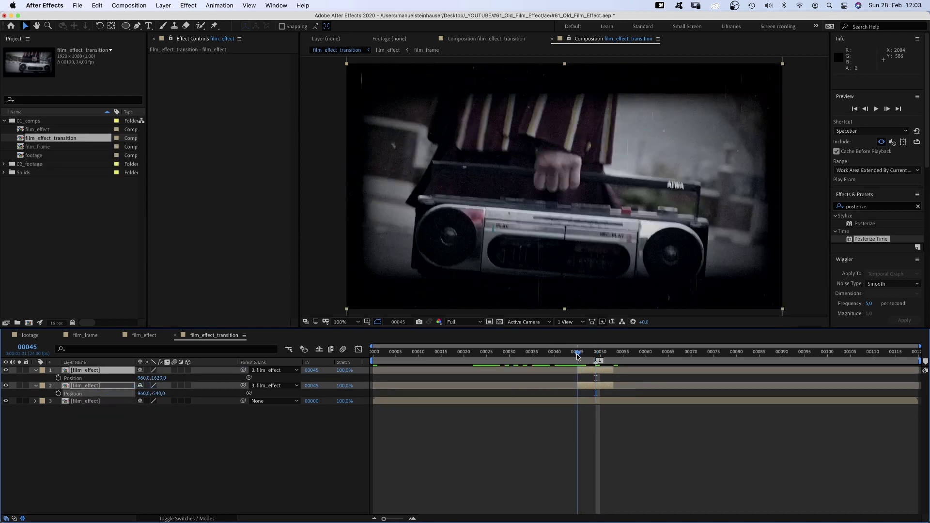
pyautogui.click(97, 401)
pyautogui.press('p')
pyautogui.click(58, 408)
pyautogui.click(614, 354)
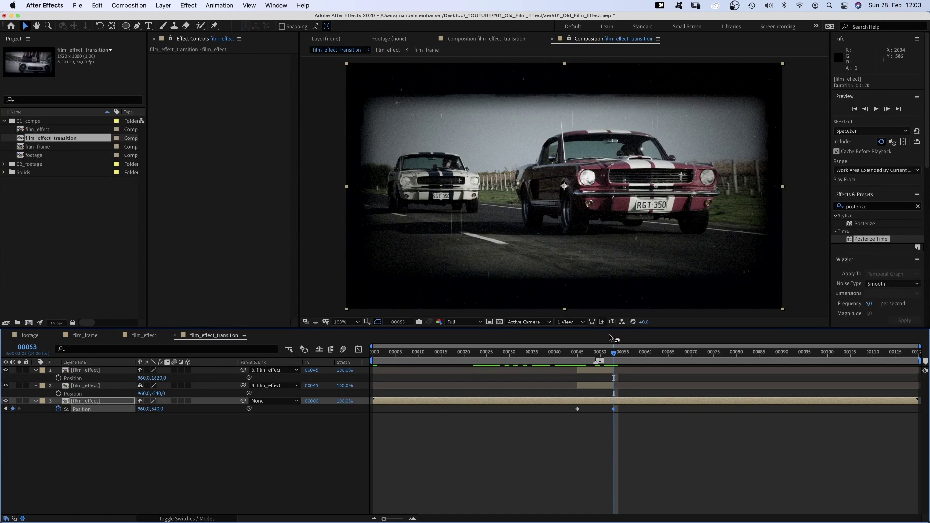
# Keyframe layer 3's Y at 1454 on frame 47, about 297 on frame 49, and 1308 on frame 51
pyautogui.moveTo(579, 358); pyautogui.dragTo(586, 357)
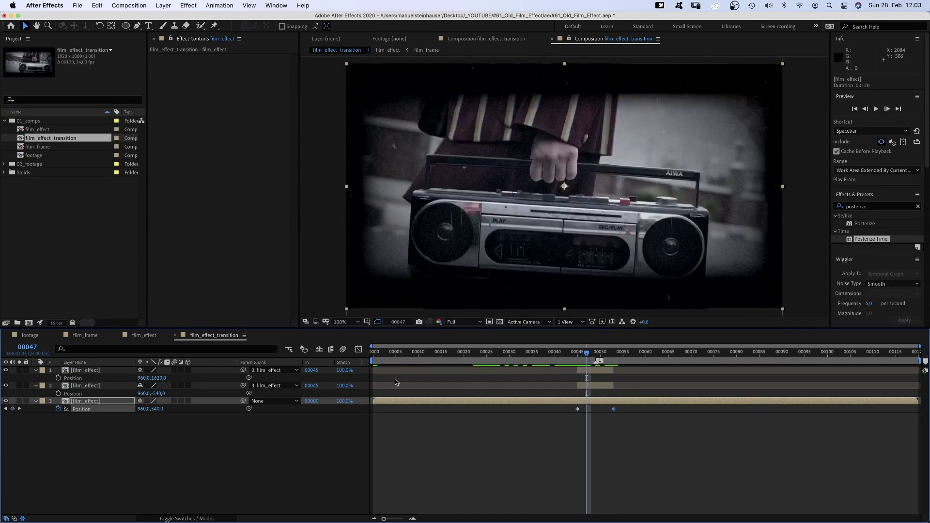
pyautogui.moveTo(160, 409); pyautogui.dragTo(578, 402)
pyautogui.press('pagedown')
pyautogui.press('pagedown')
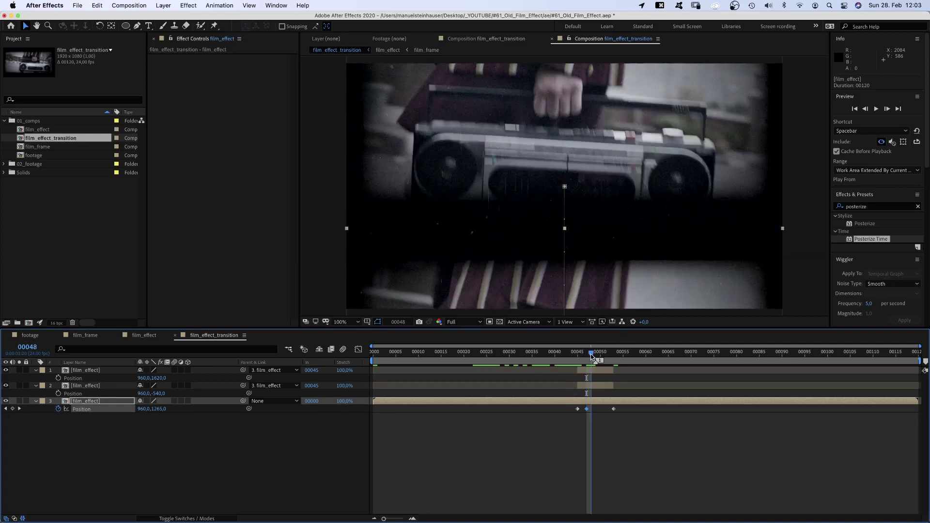
pyautogui.moveTo(155, 412); pyautogui.dragTo(2, 400)
pyautogui.moveTo(159, 410); pyautogui.dragTo(3, 387)
pyautogui.moveTo(163, 412); pyautogui.dragTo(141, 411)
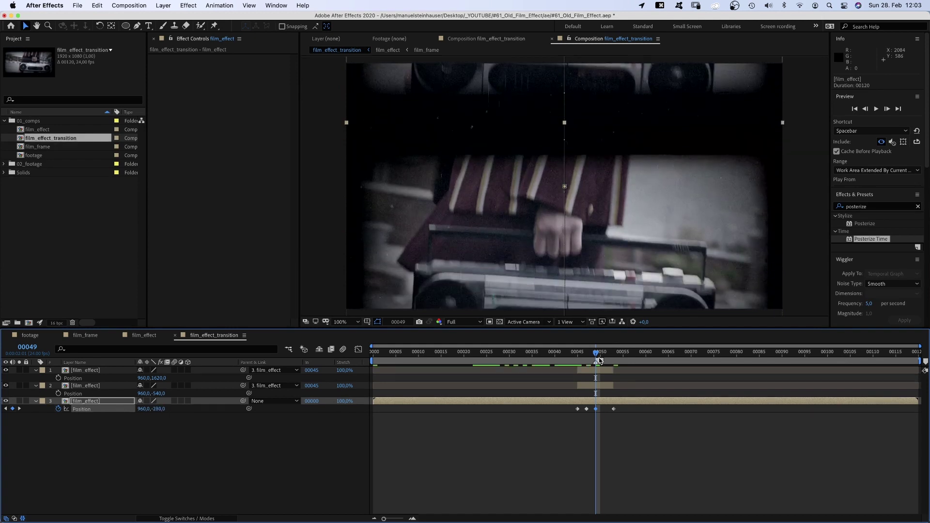
pyautogui.moveTo(596, 353); pyautogui.dragTo(607, 355)
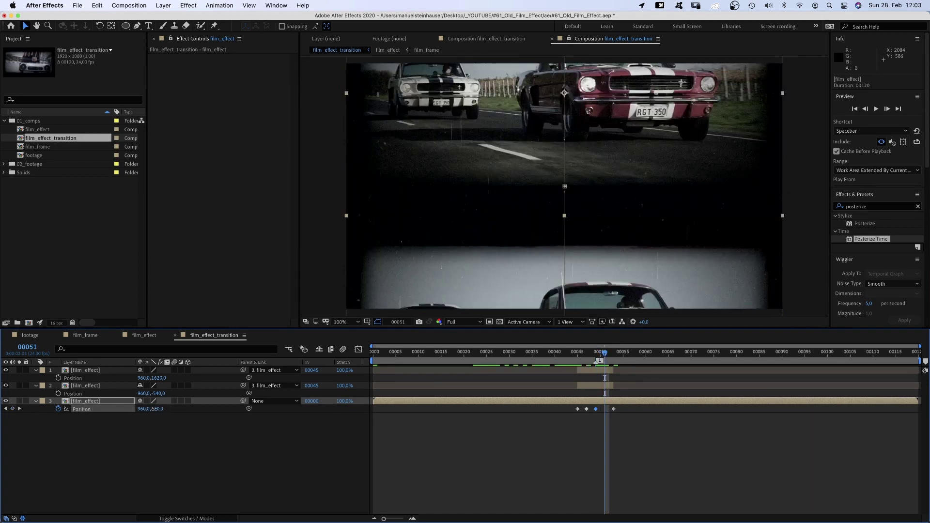
pyautogui.moveTo(154, 409); pyautogui.dragTo(692, 385)
# Create an adjustment layer named 'exposure' and trim it to a few frames around the cut
pyautogui.press('alt+super+y')
pyautogui.press('Return')
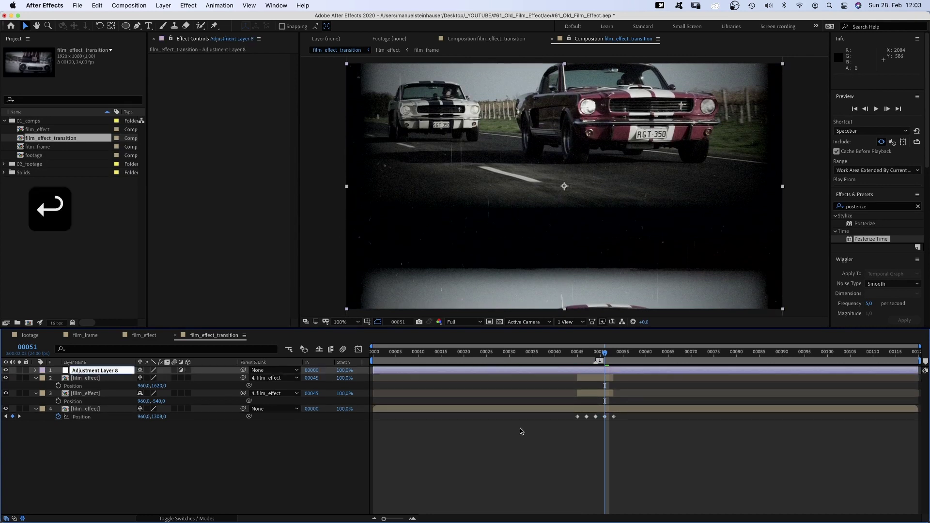
pyautogui.write('exposure')
pyautogui.press('Return')
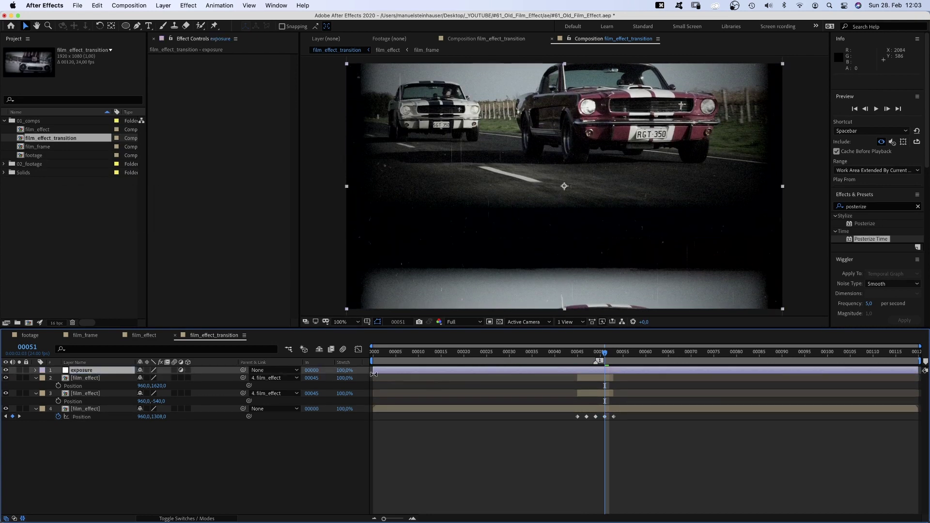
pyautogui.moveTo(374, 376); pyautogui.dragTo(572, 381)
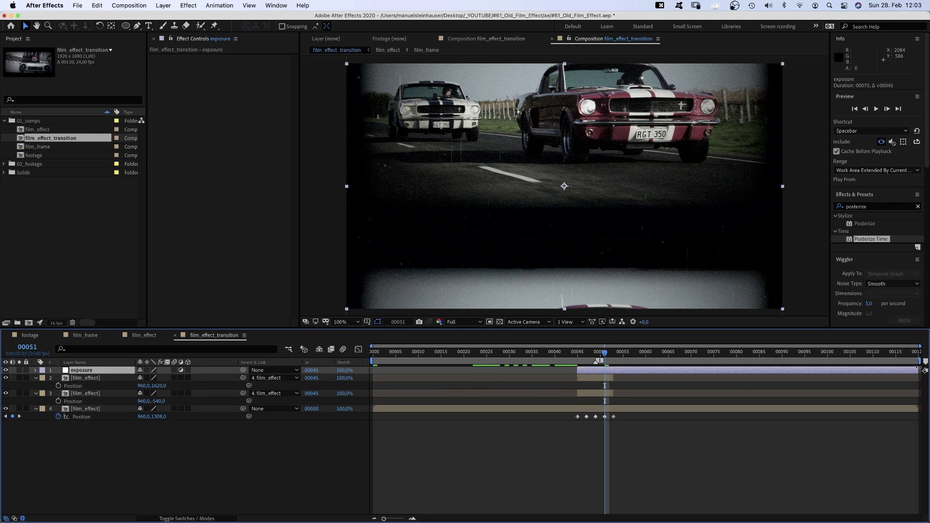
pyautogui.moveTo(924, 370); pyautogui.dragTo(617, 394)
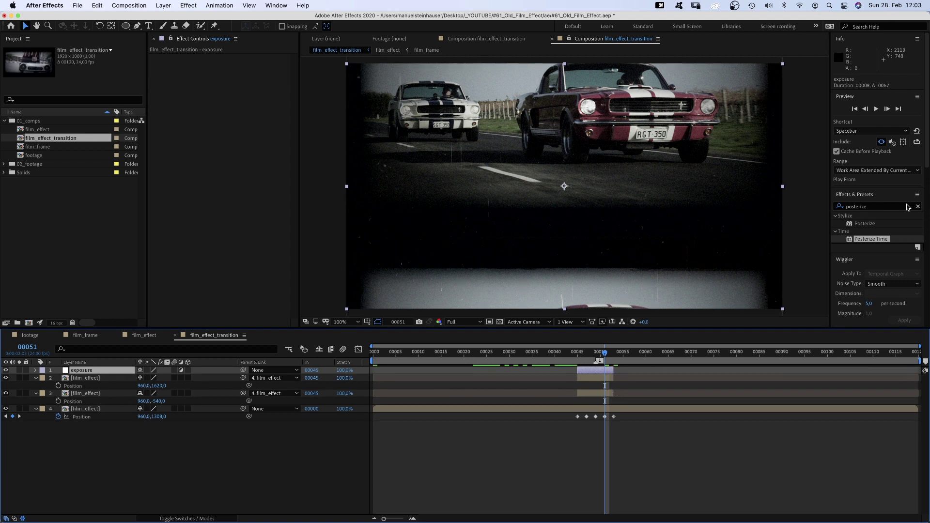
# Apply the Exposure effect to the exposure layer and expand its settings
pyautogui.click(885, 207)
pyautogui.write('exposure')
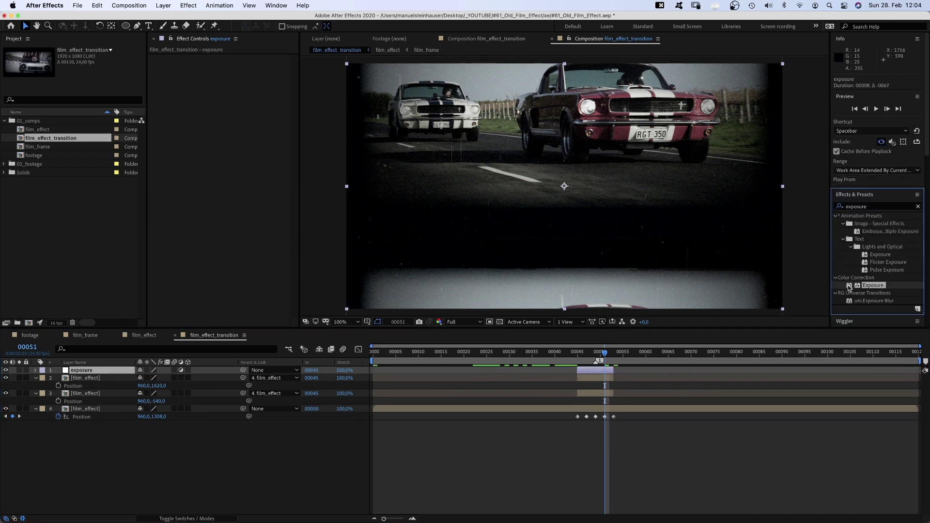
pyautogui.moveTo(849, 288); pyautogui.dragTo(194, 105)
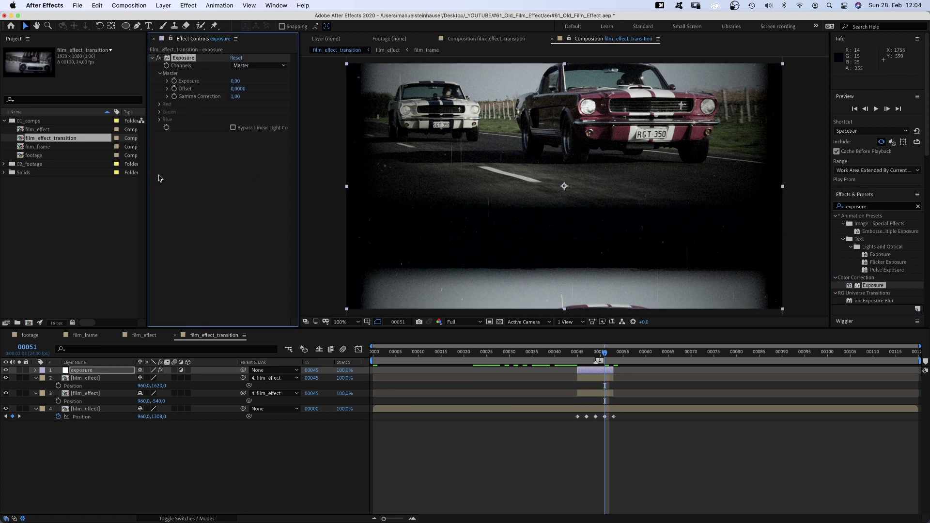
pyautogui.click(36, 371)
pyautogui.click(44, 378)
pyautogui.click(52, 386)
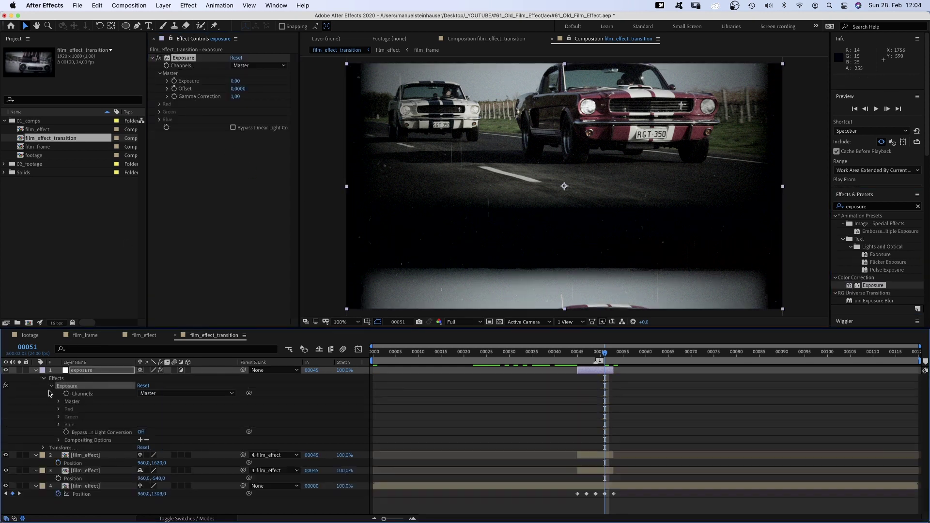
# Keyframe Gamma Correction at 1 on the layer's first frame, rising to 1,85 at frame 49
pyautogui.press('pageup')
pyautogui.press('pageup')
pyautogui.press('pageup')
pyautogui.press('pageup')
pyautogui.press('pageup')
pyautogui.press('pageup')
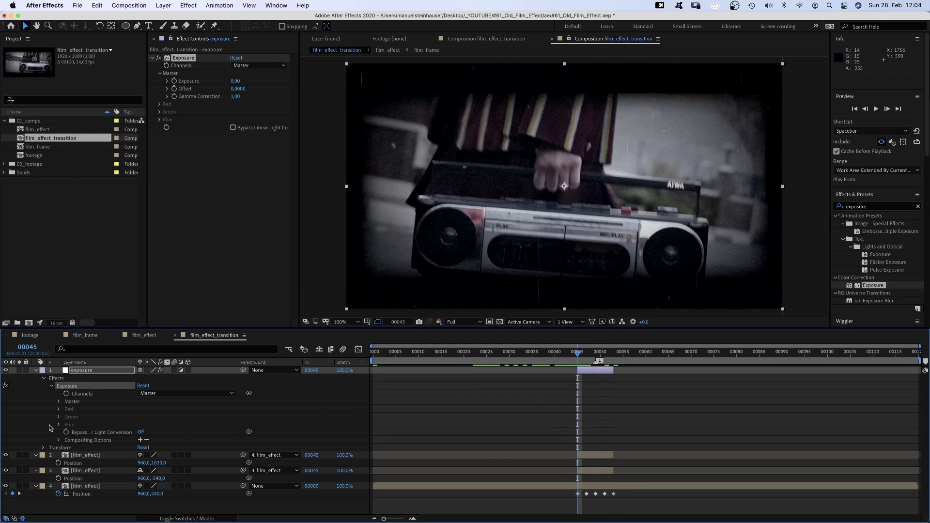
pyautogui.click(59, 402)
pyautogui.click(74, 424)
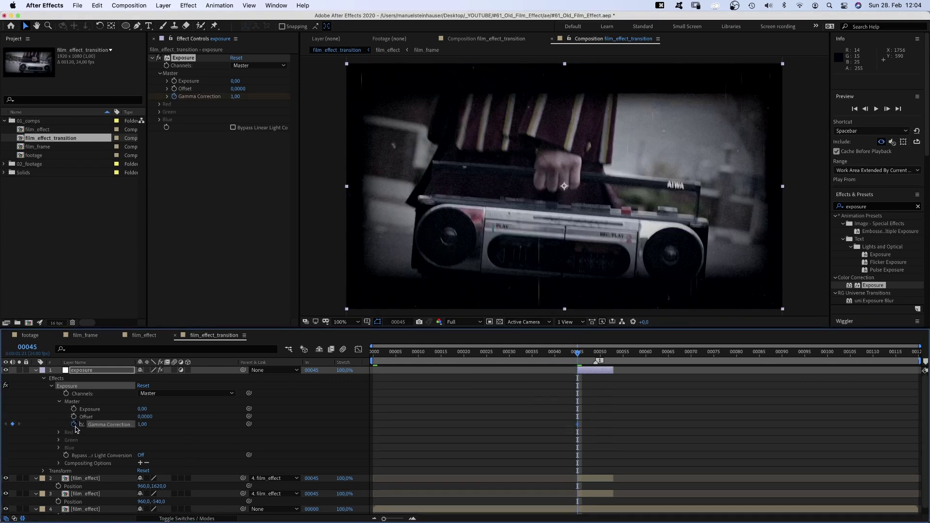
pyautogui.press('pagedown')
pyautogui.press('pagedown')
pyautogui.press('pagedown')
pyautogui.press('pagedown')
pyautogui.press('pagedown')
pyautogui.press('pagedown')
pyautogui.press('pagedown')
pyautogui.press('pagedown')
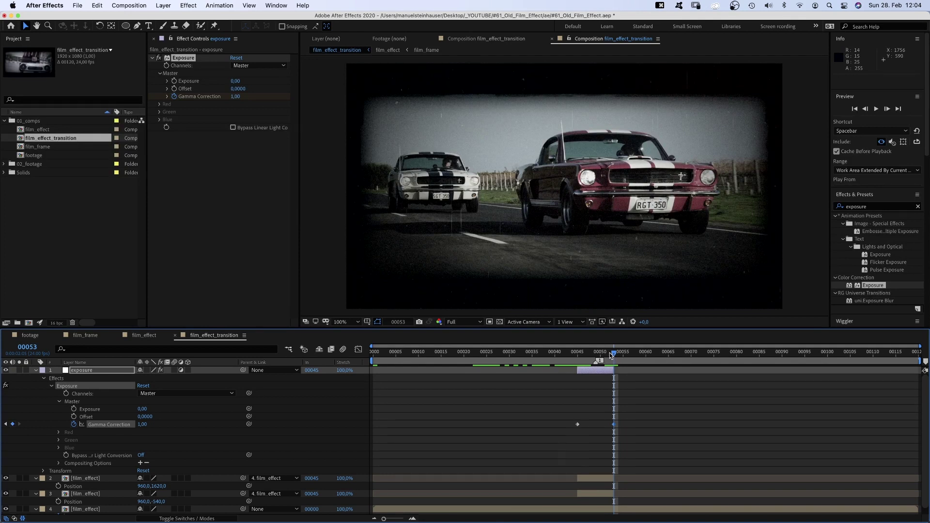
pyautogui.moveTo(611, 356); pyautogui.dragTo(597, 356)
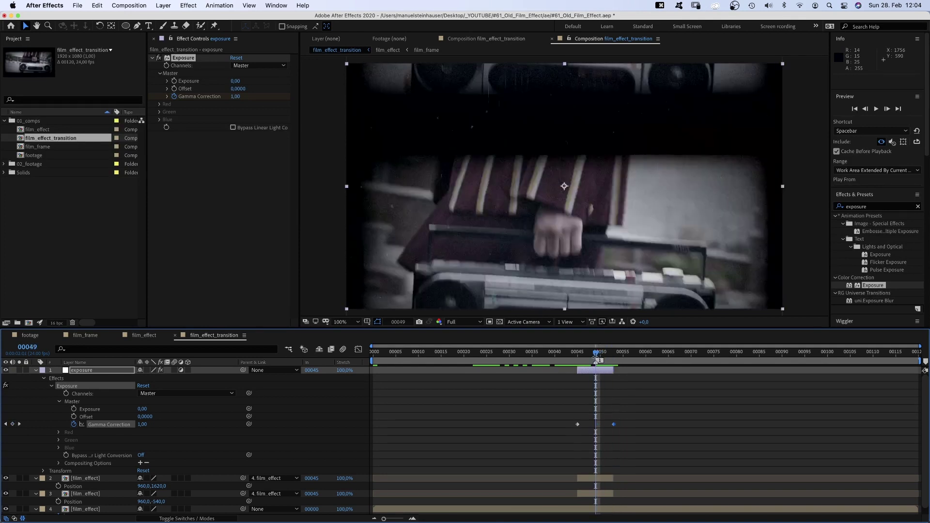
pyautogui.click(145, 424)
pyautogui.write('1,85')
pyautogui.press('Return')
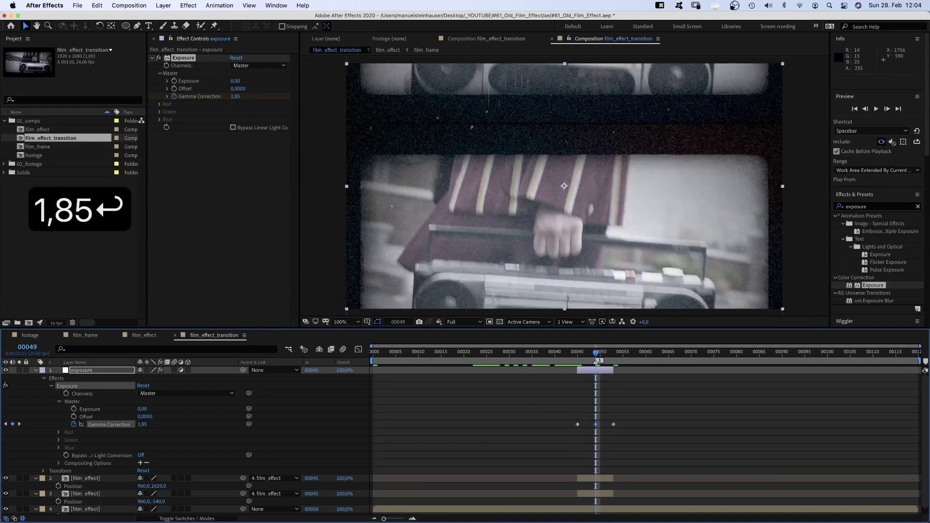
pyautogui.press('KP_0')
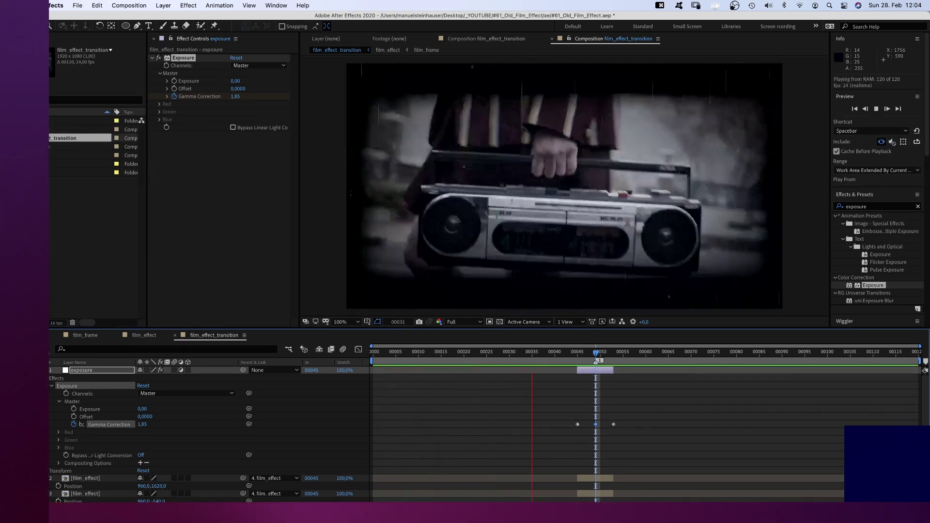